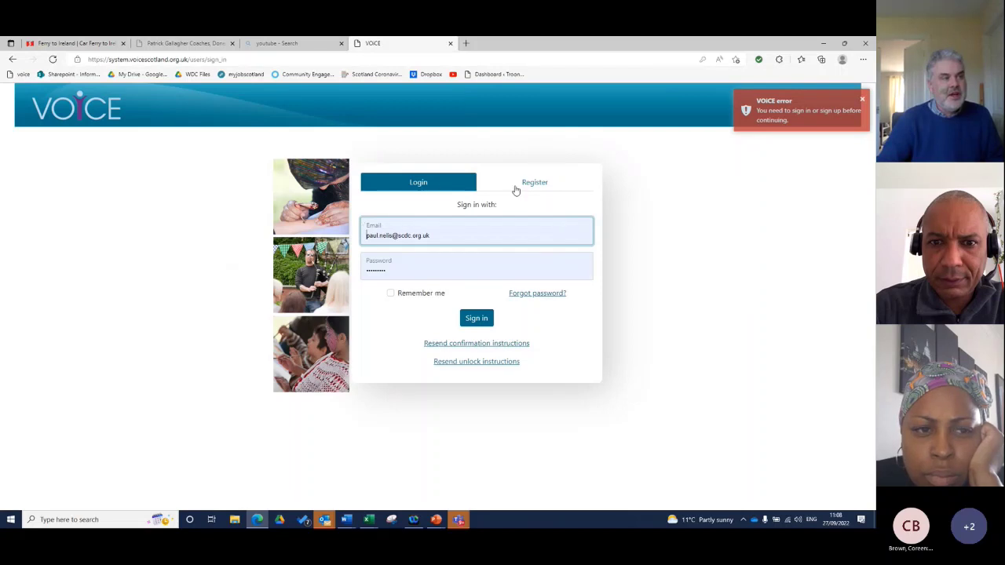
- Sign in to the VOiCE account with the prefilled credentials
click(479, 320)
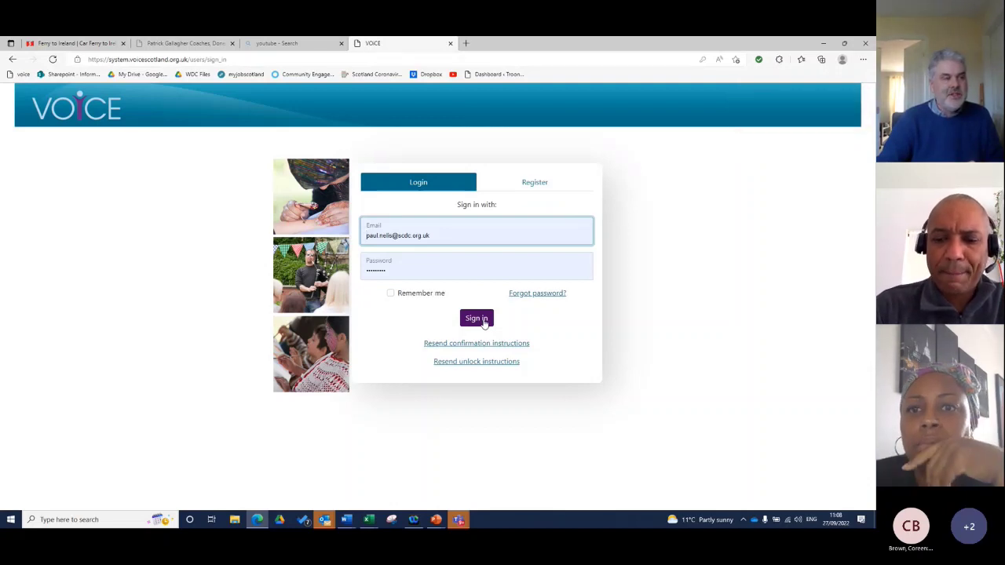
click(483, 321)
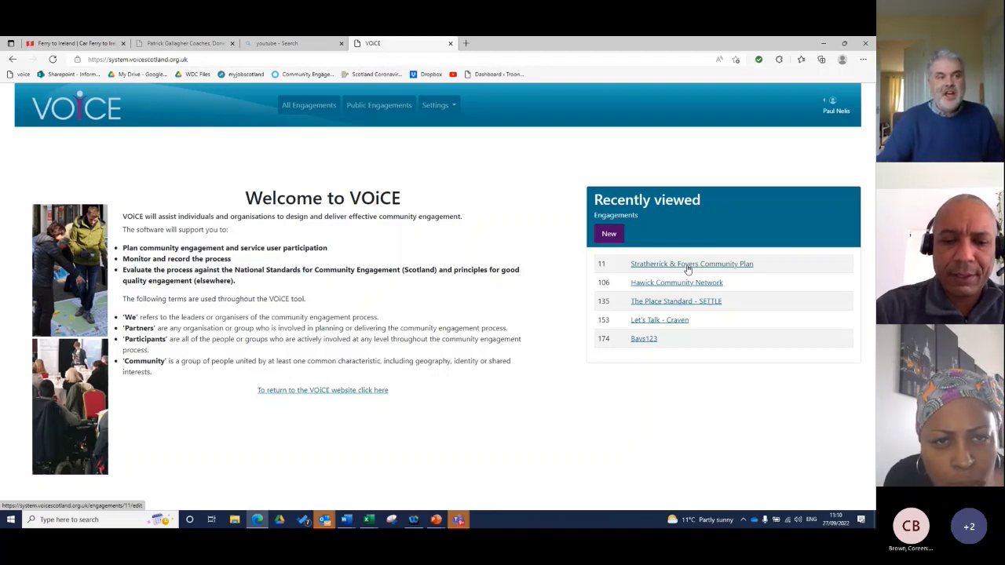
- Open a blank new engagement form and read the Engagement notes help for its details section
click(688, 266)
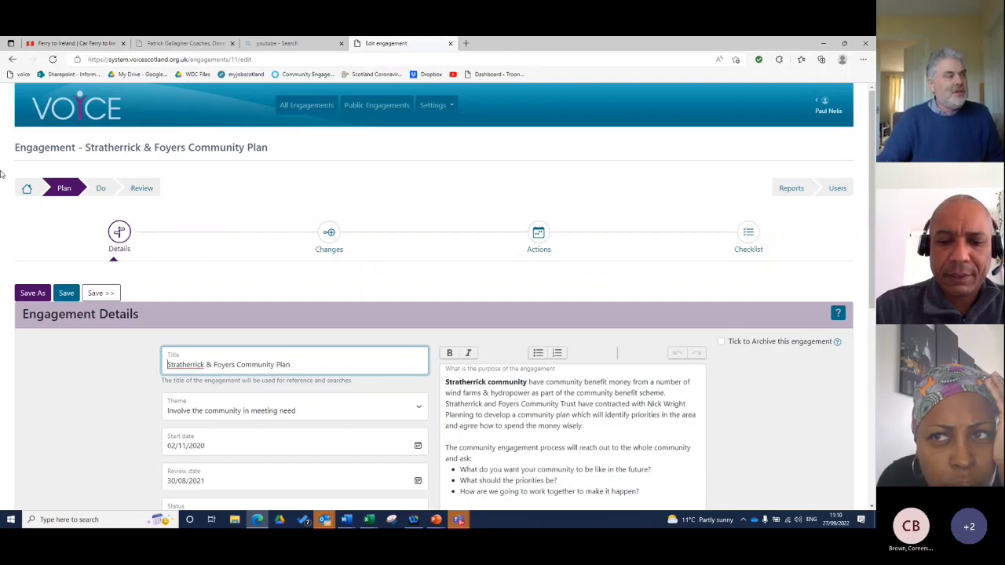
click(11, 60)
click(607, 234)
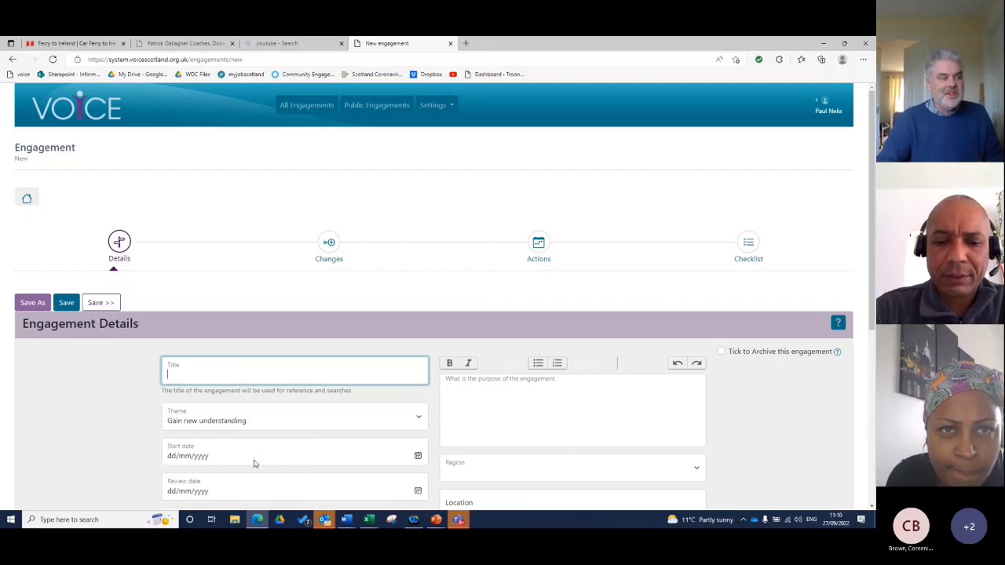
click(527, 409)
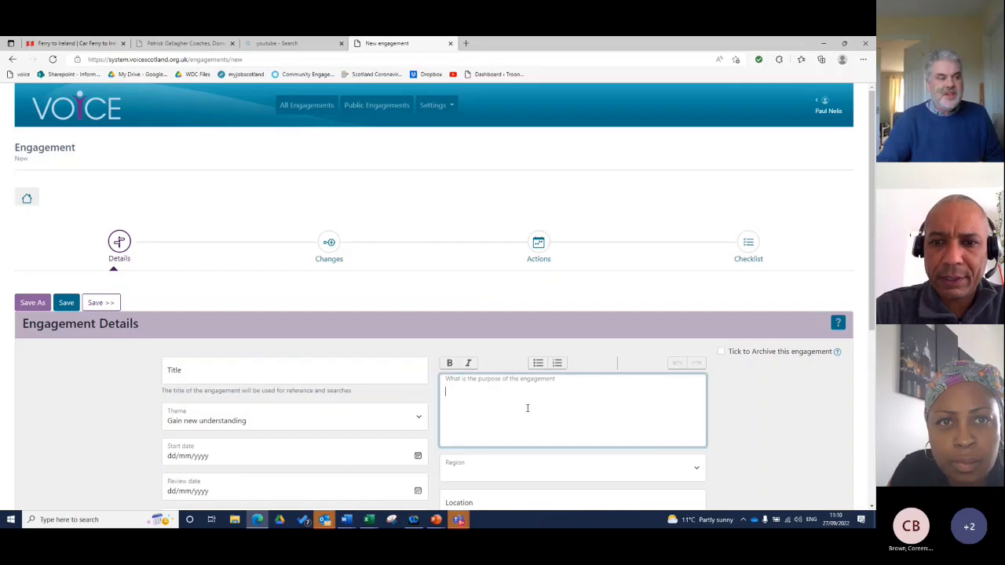
click(839, 324)
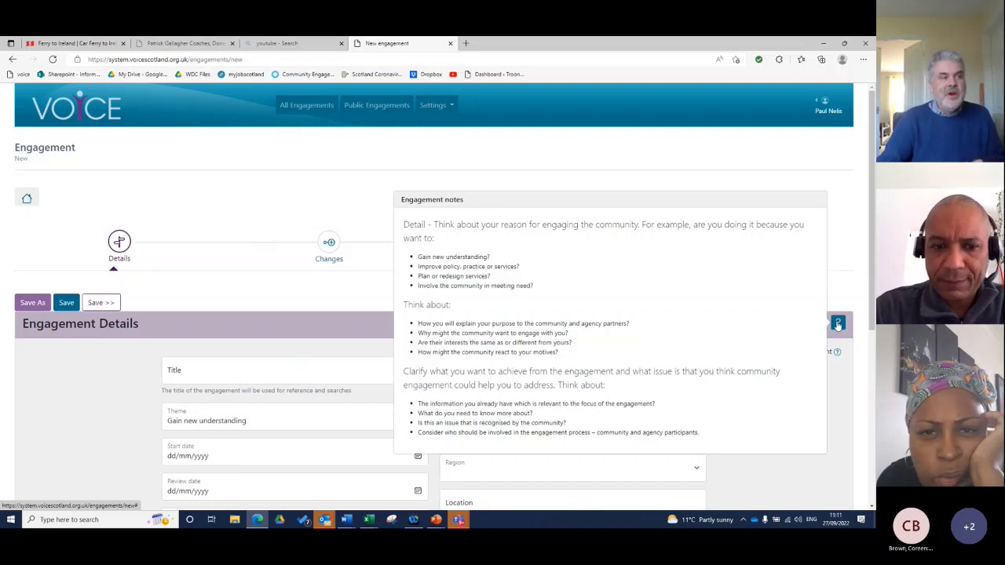
click(838, 324)
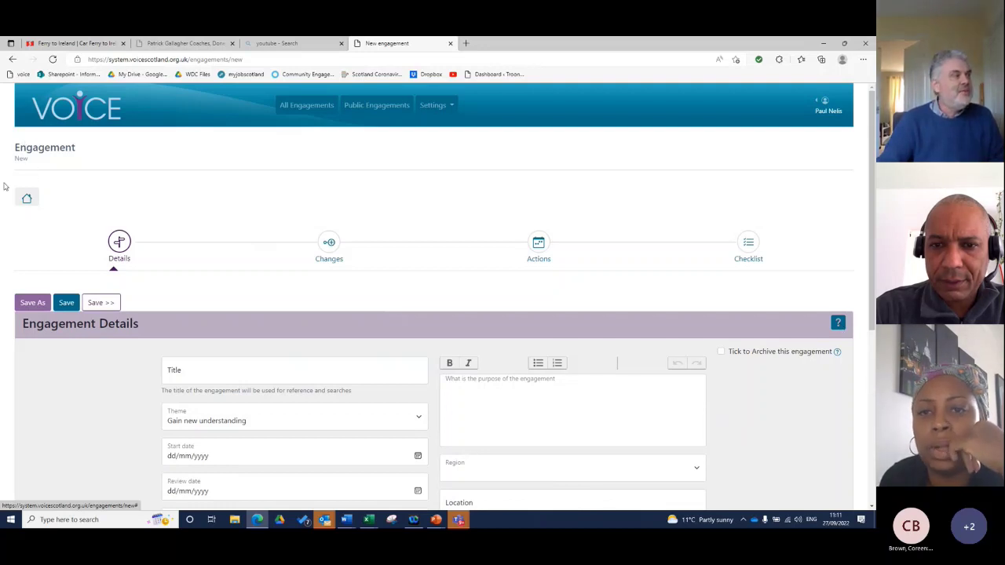
- Return to the home page and open the Engagement Details of the Stratherrick & Foyers Community Plan
click(26, 198)
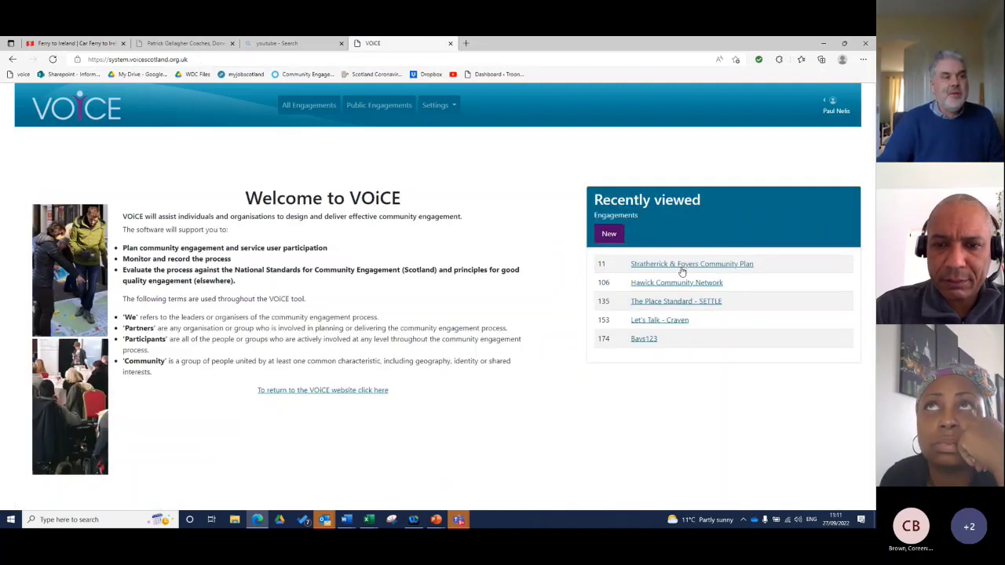
click(682, 268)
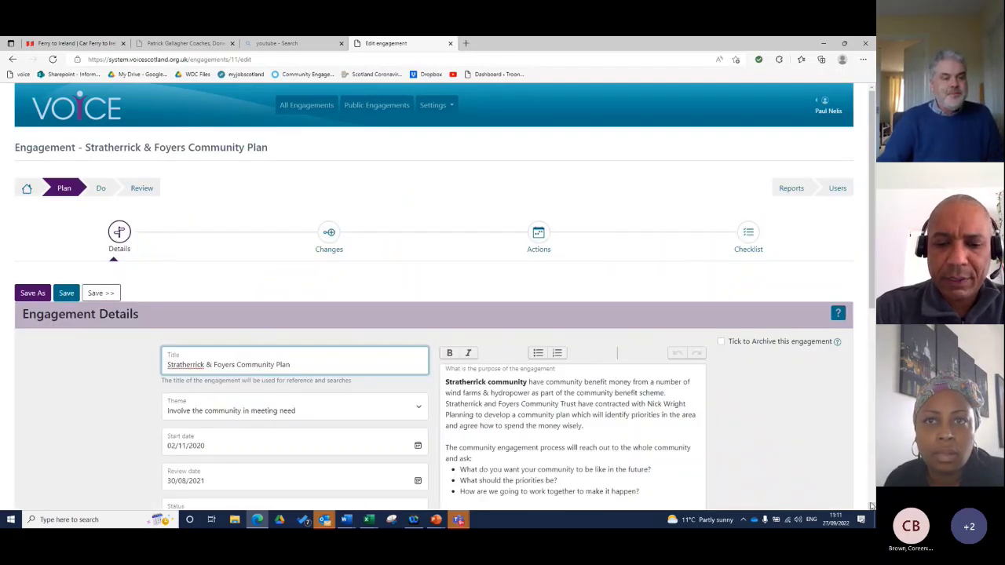
scroll(872, 507, down, 2)
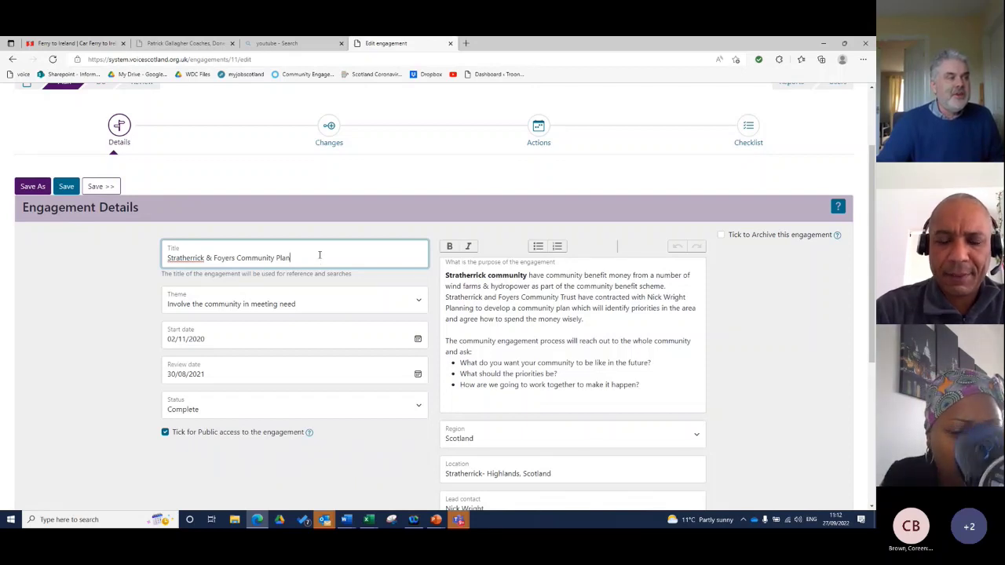
- Examine the available Theme options for the engagement, keeping "Involve the community in meeting need"
click(328, 309)
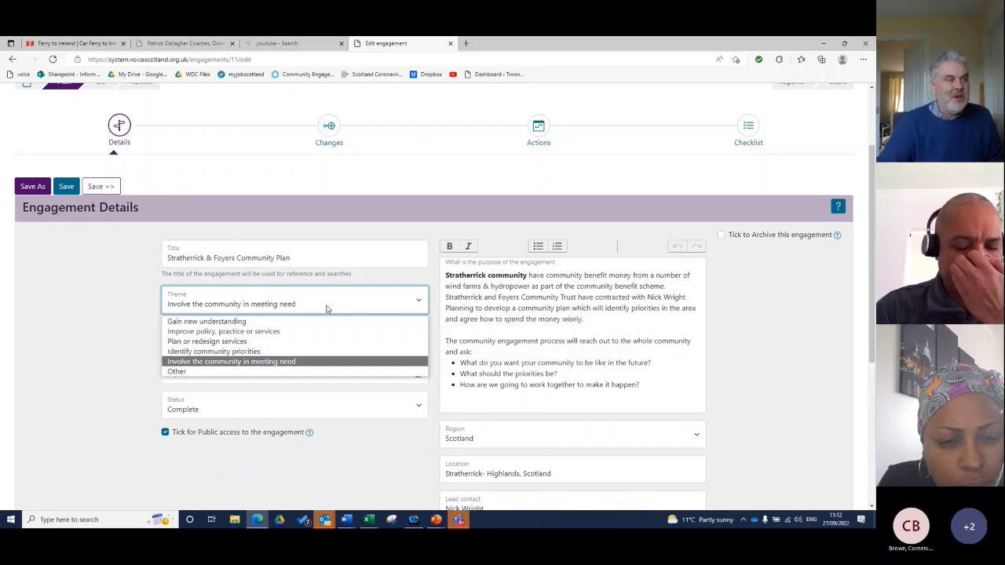
click(316, 363)
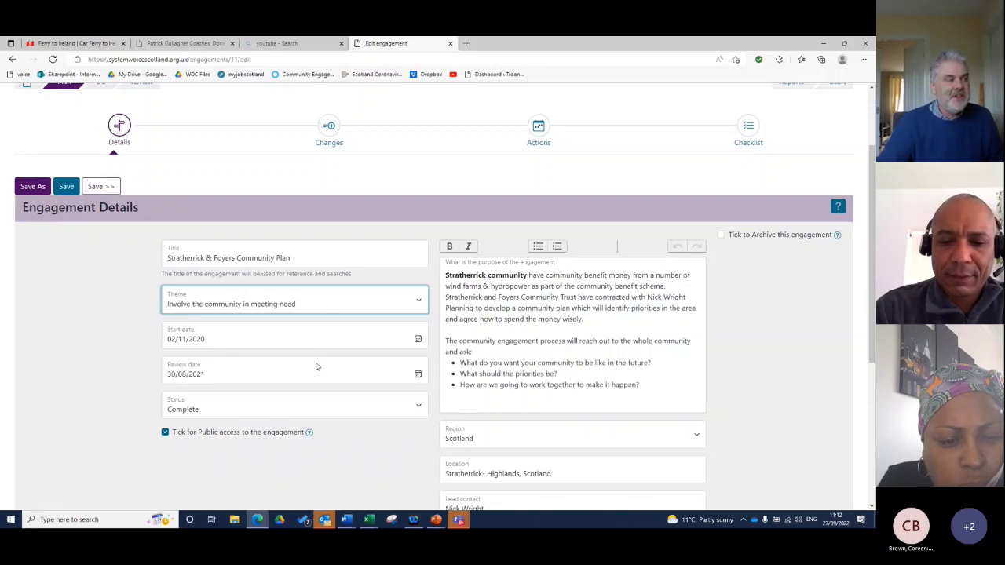
click(417, 302)
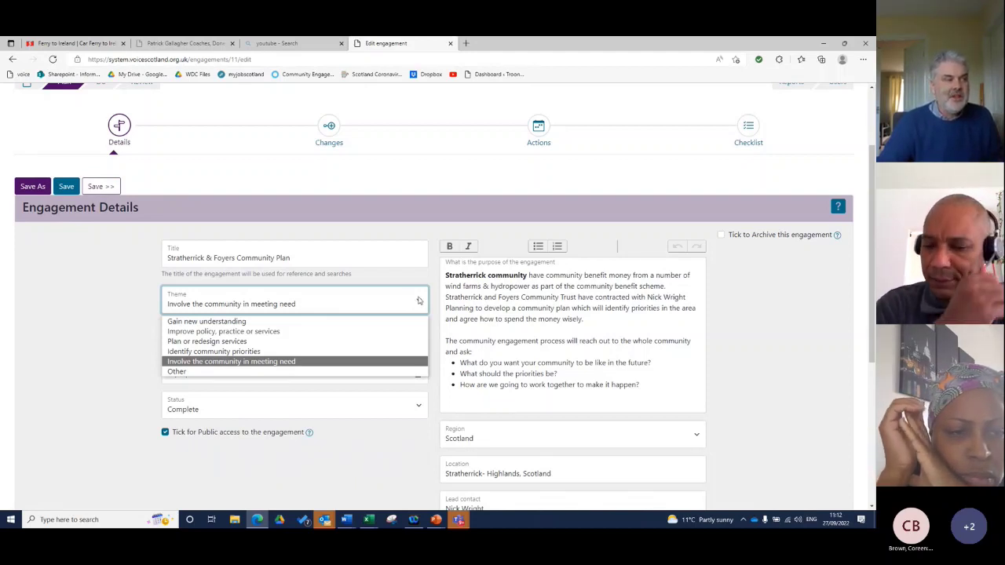
click(419, 300)
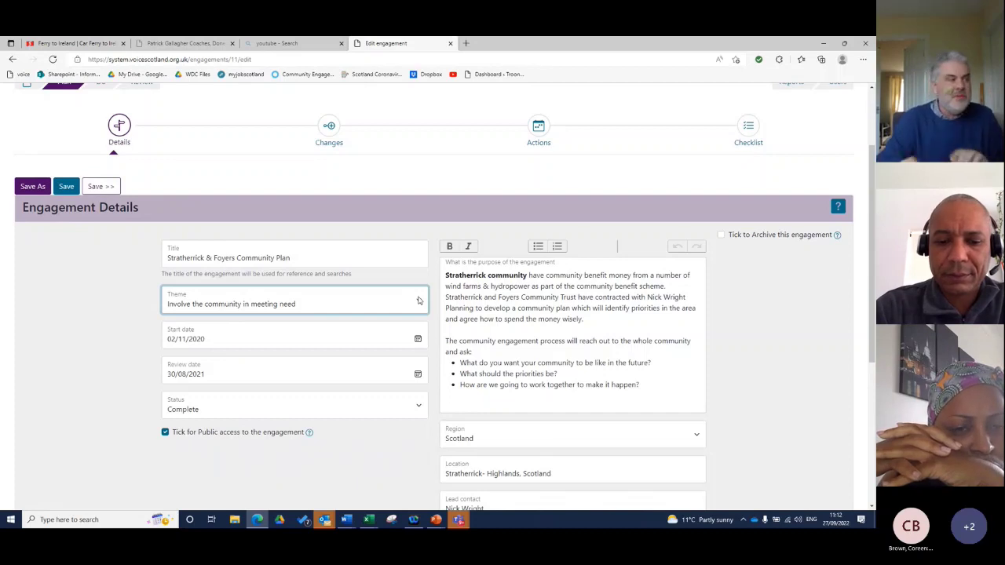
- Inspect the calendar picker for the engagement's start date without choosing another date
click(236, 346)
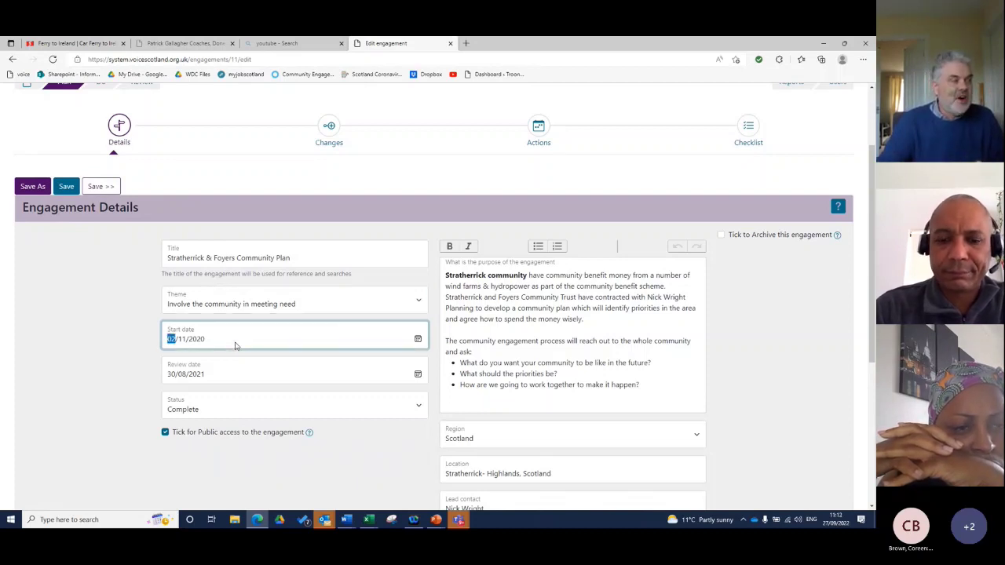
click(418, 340)
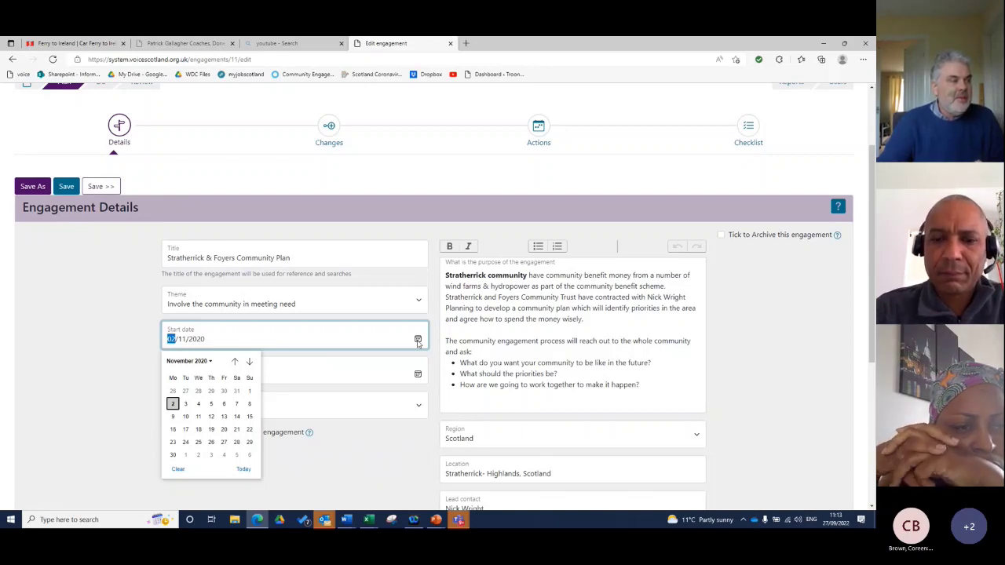
click(418, 340)
click(418, 340)
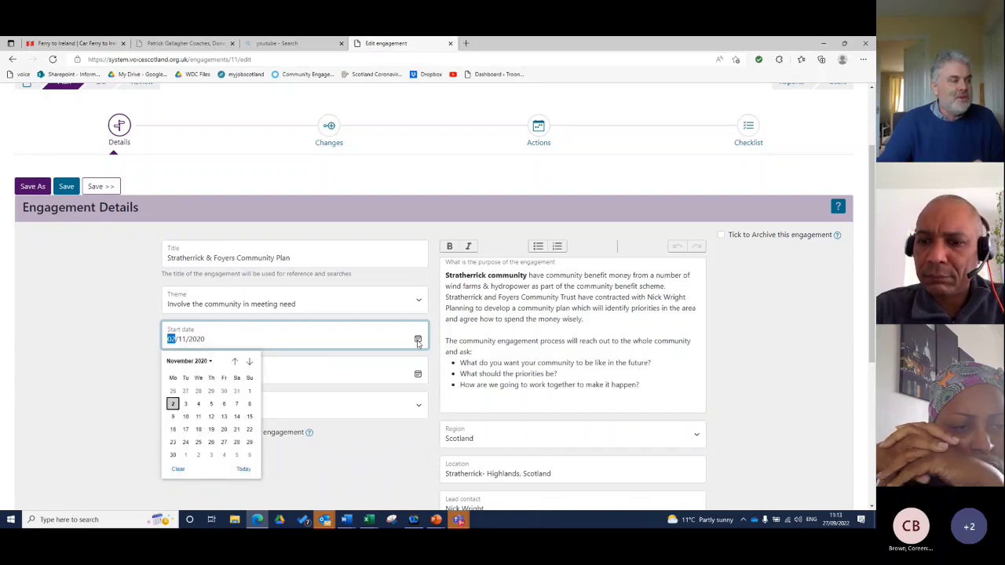
click(79, 331)
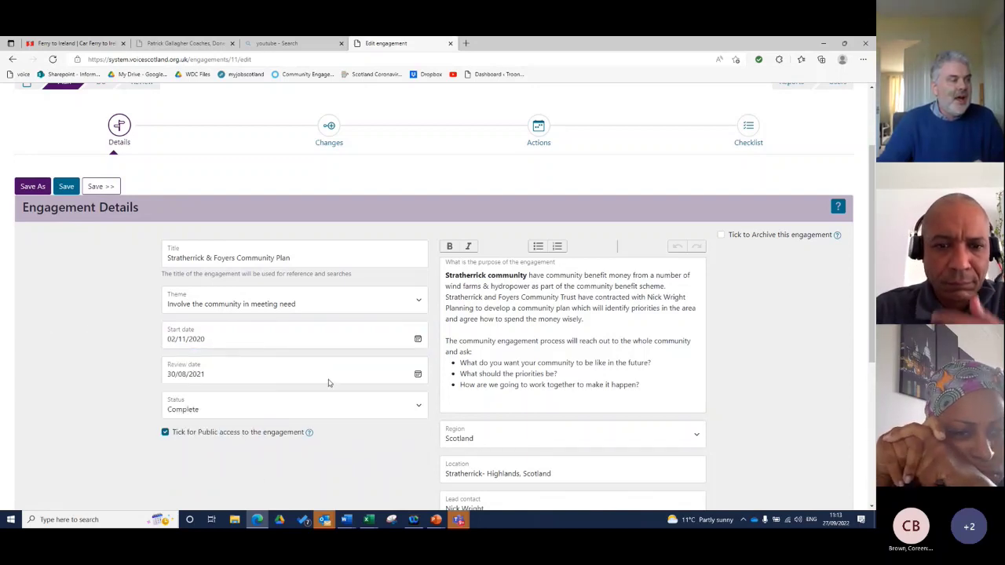
- Examine the review date's calendar picker and the engagement's Status options without changing either
click(420, 381)
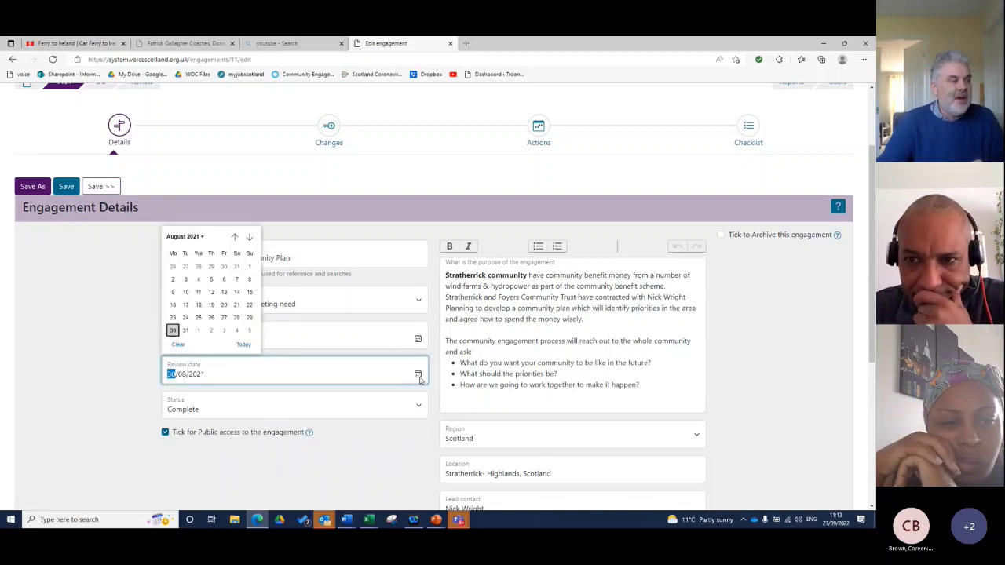
click(106, 378)
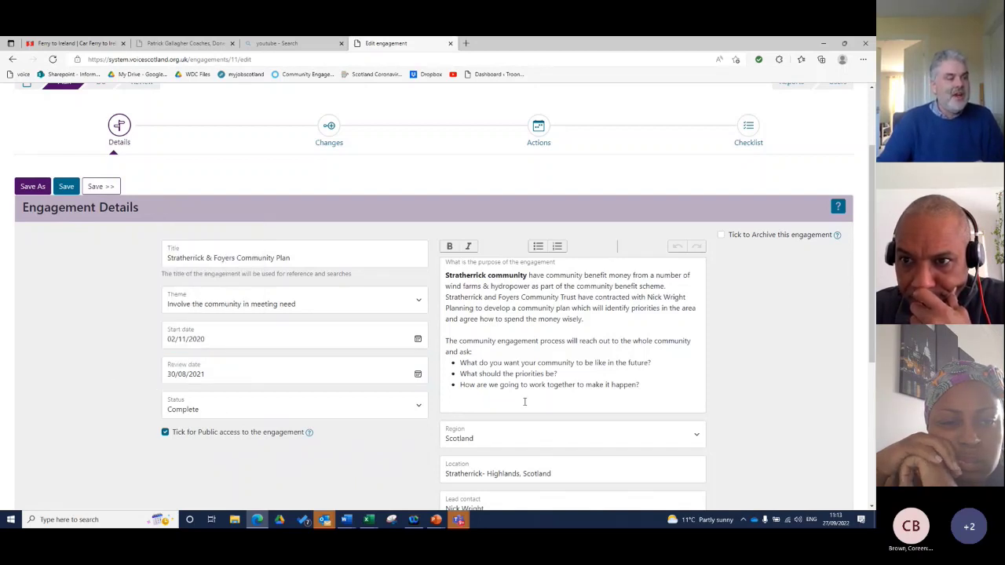
click(414, 408)
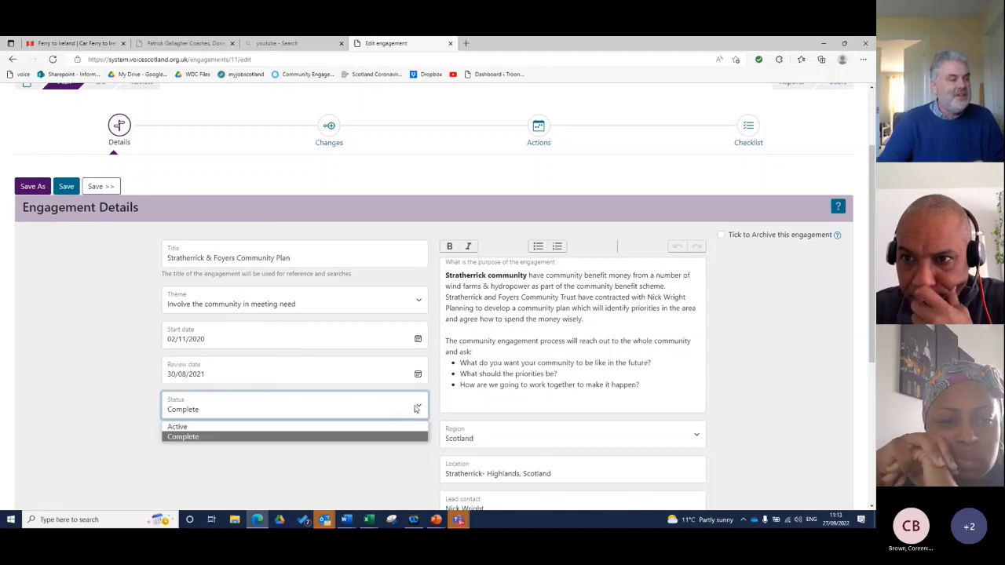
click(415, 409)
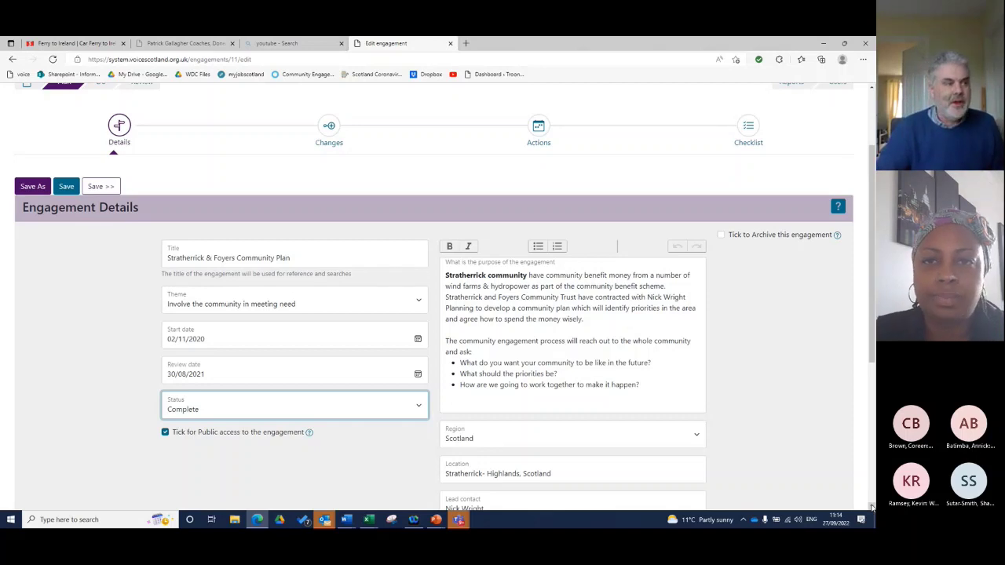
- Review the engagement's purpose text and the available Region options without changing them
scroll(872, 508, down, 2)
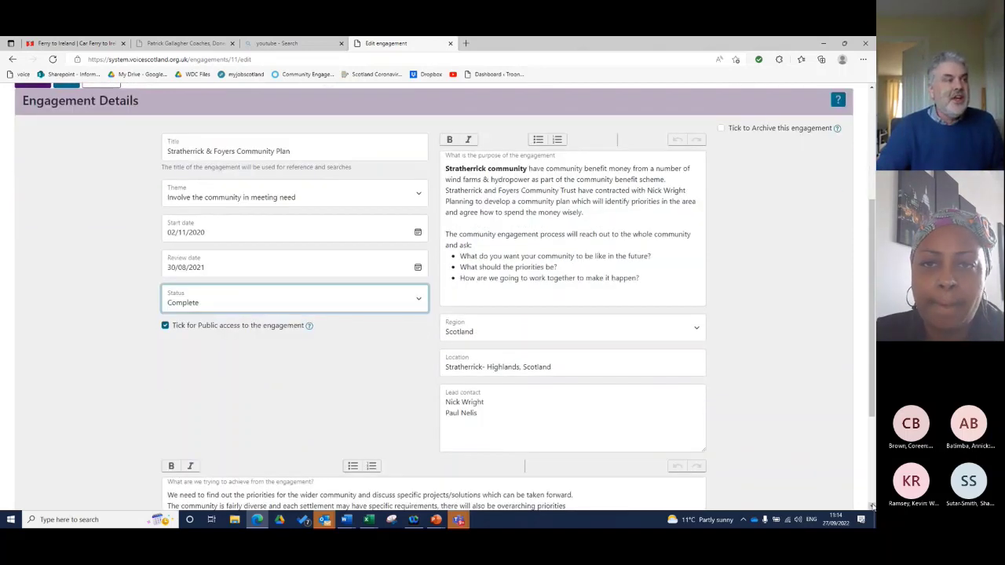
click(552, 180)
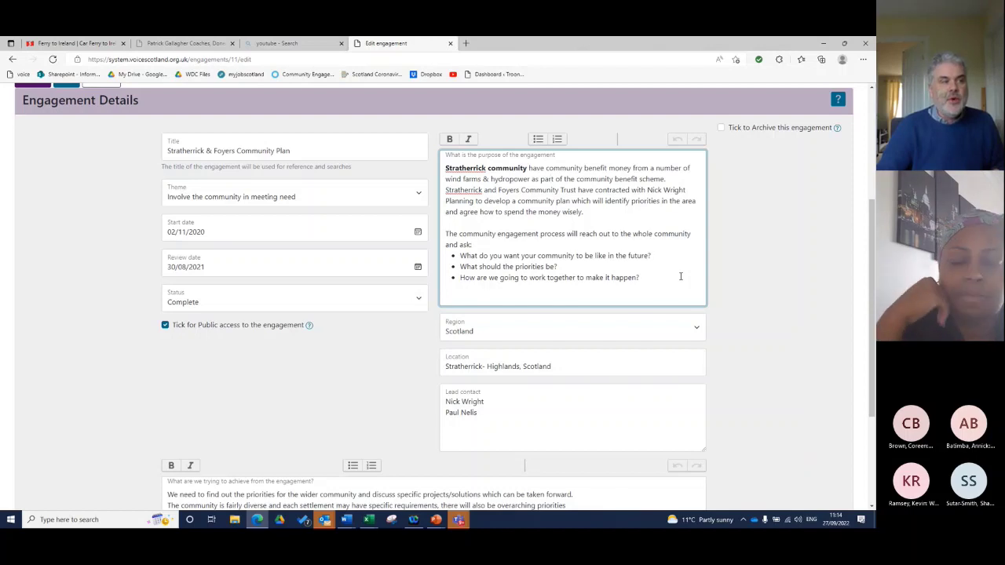
click(758, 282)
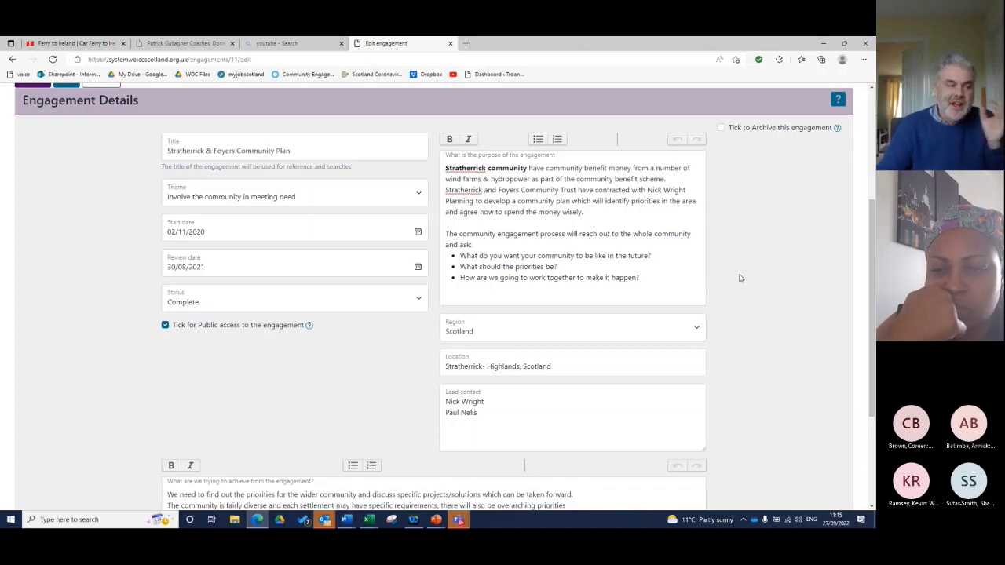
scroll(739, 278, up, 1)
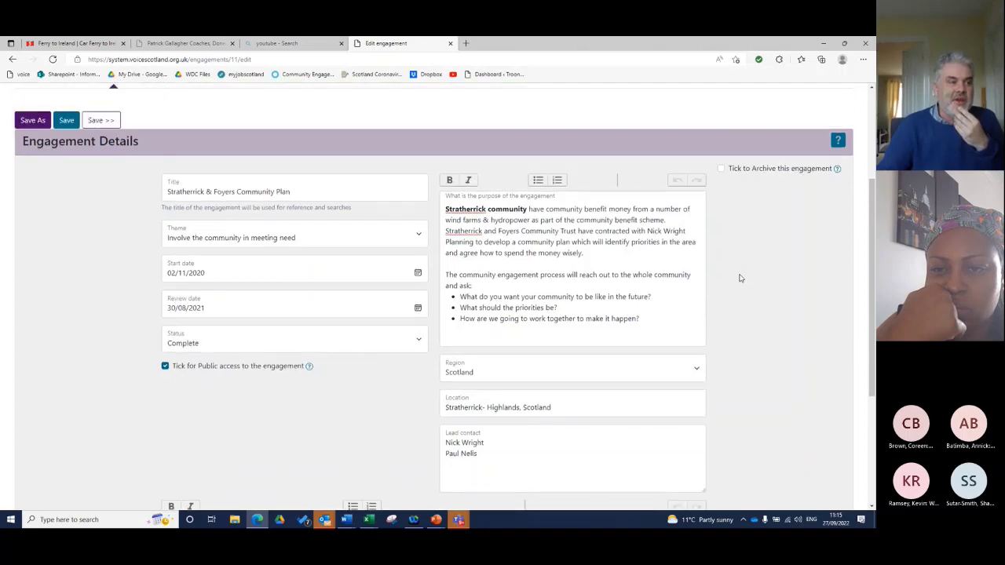
scroll(739, 278, down, 3)
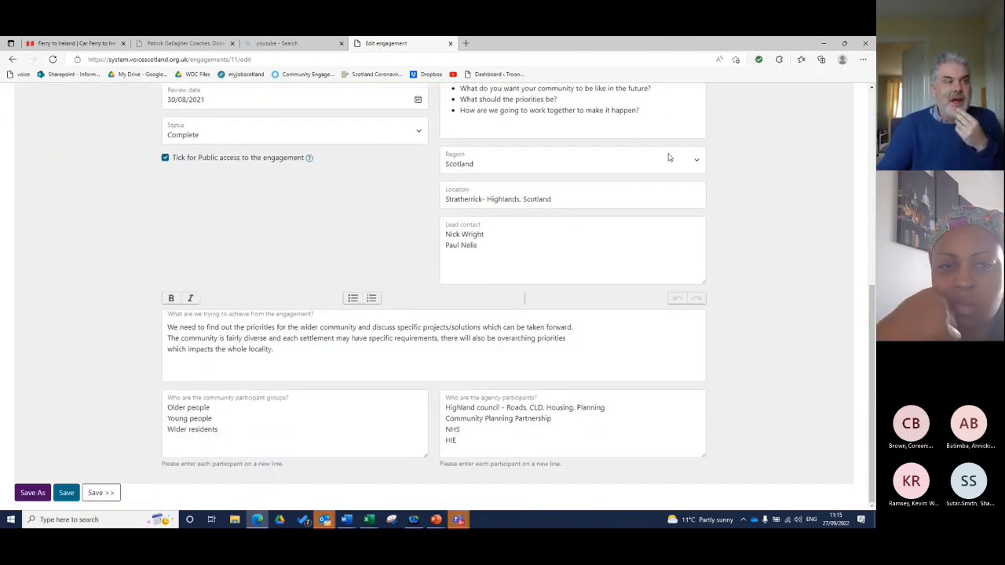
click(698, 161)
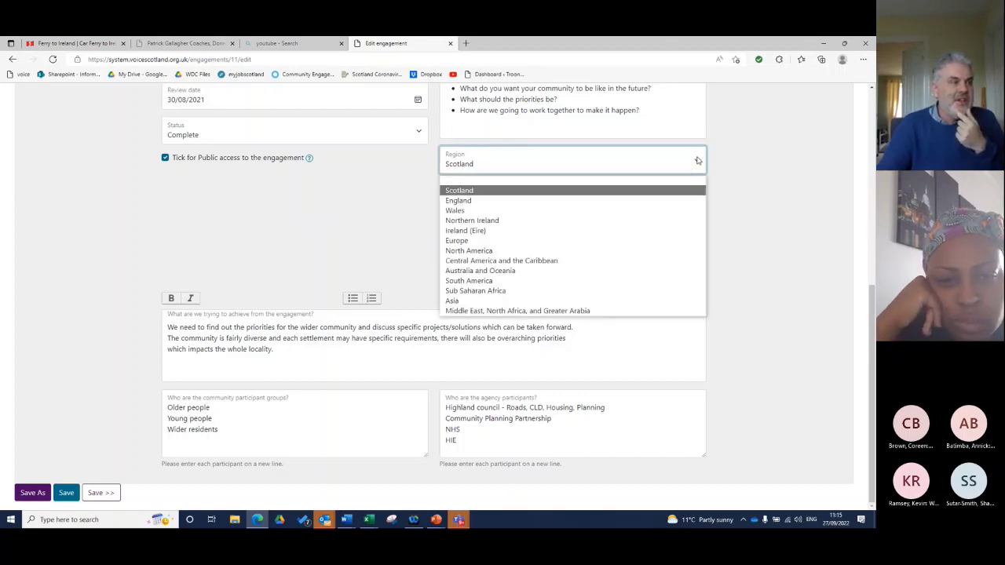
click(697, 161)
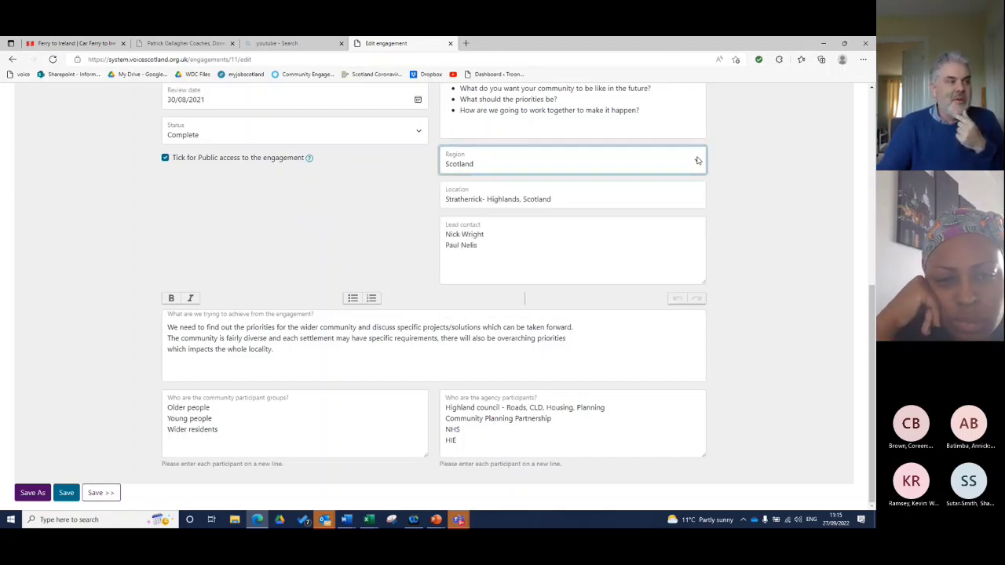
- Append "- email address" after the second lead contact's name in the Lead contact details
click(511, 238)
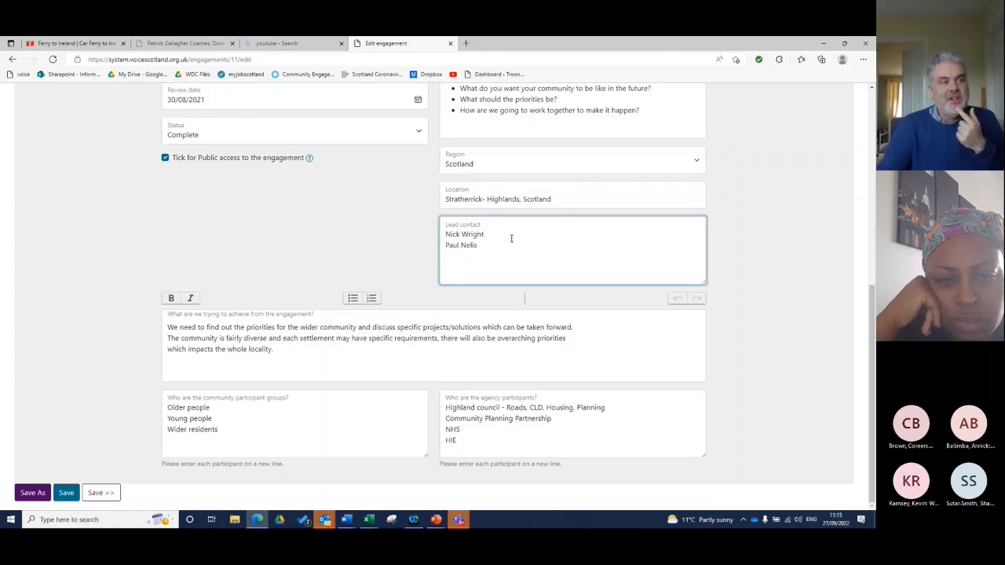
click(503, 245)
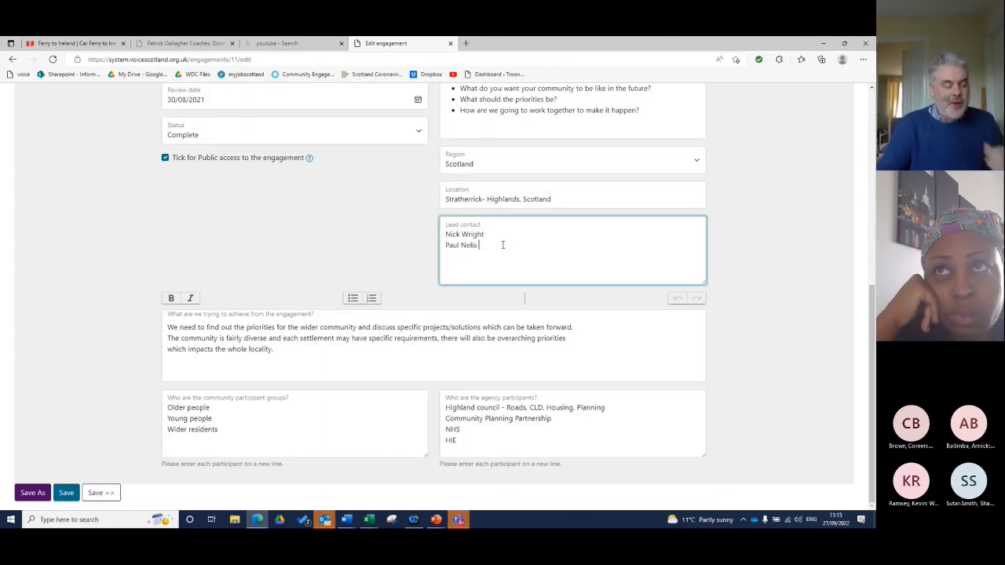
text(em)
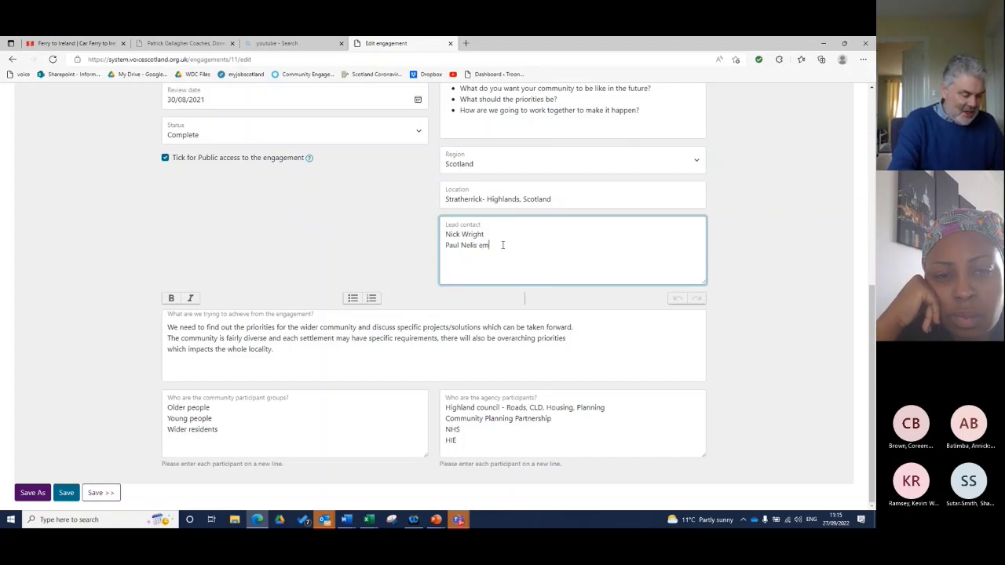
text(ail addre)
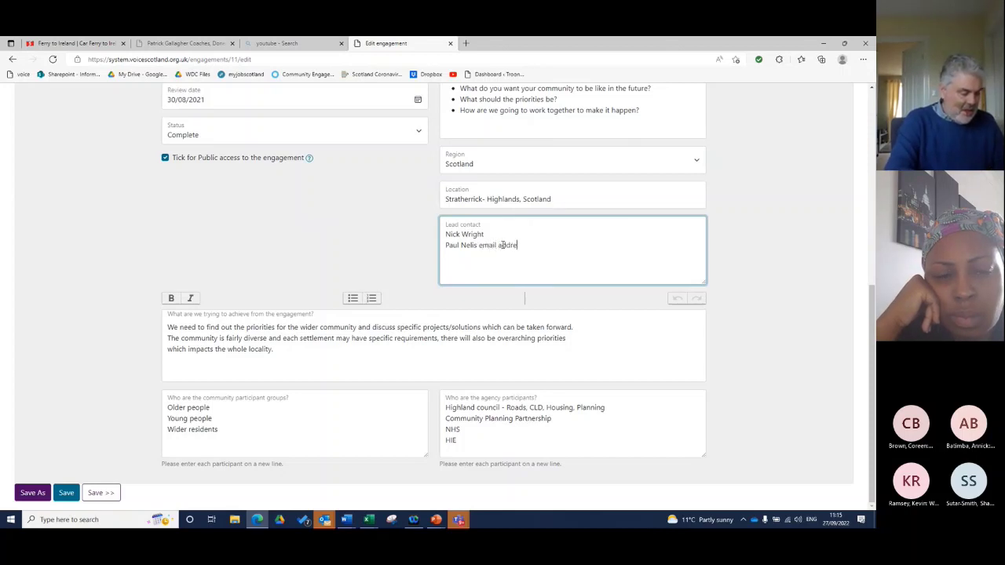
text(ss)
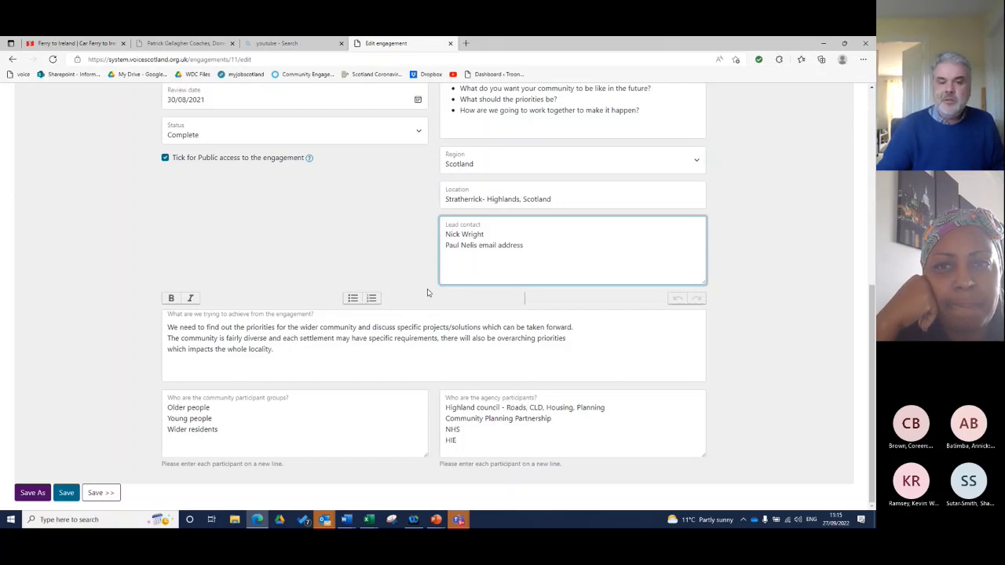
key(ctrl+Left)
key(ctrl+Left)
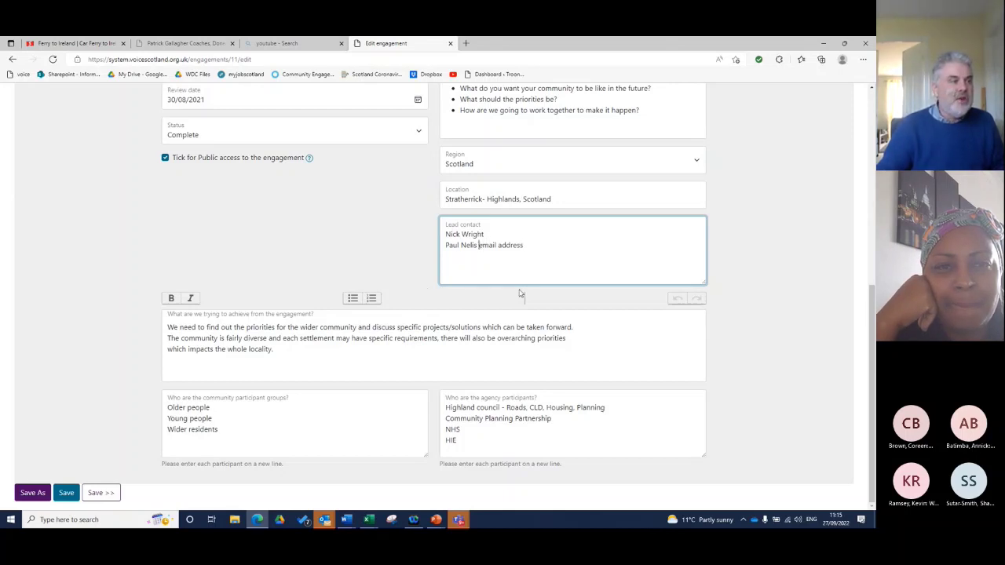
text(-)
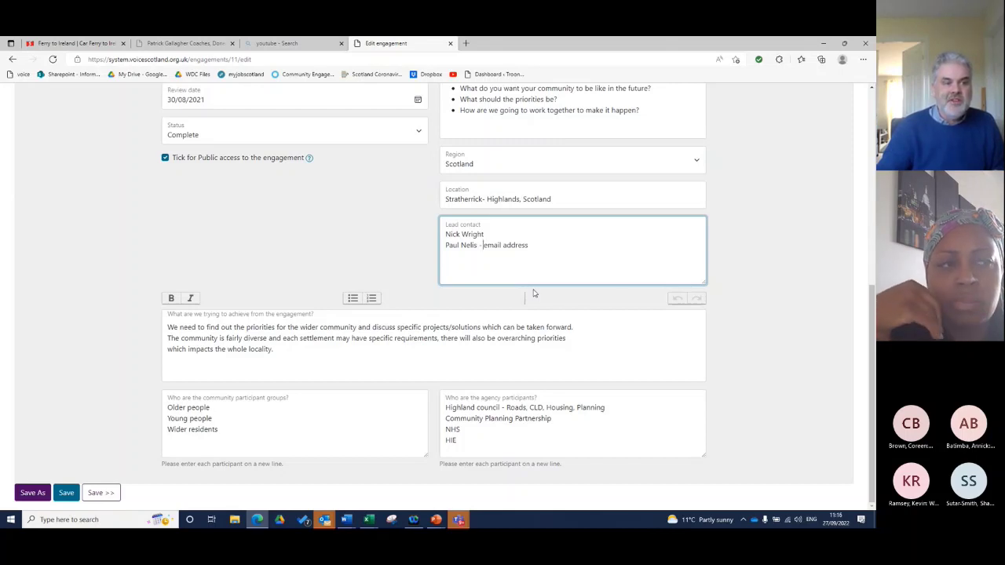
- Review what the engagement is trying to achieve, its community participant groups and its agency participants
click(606, 347)
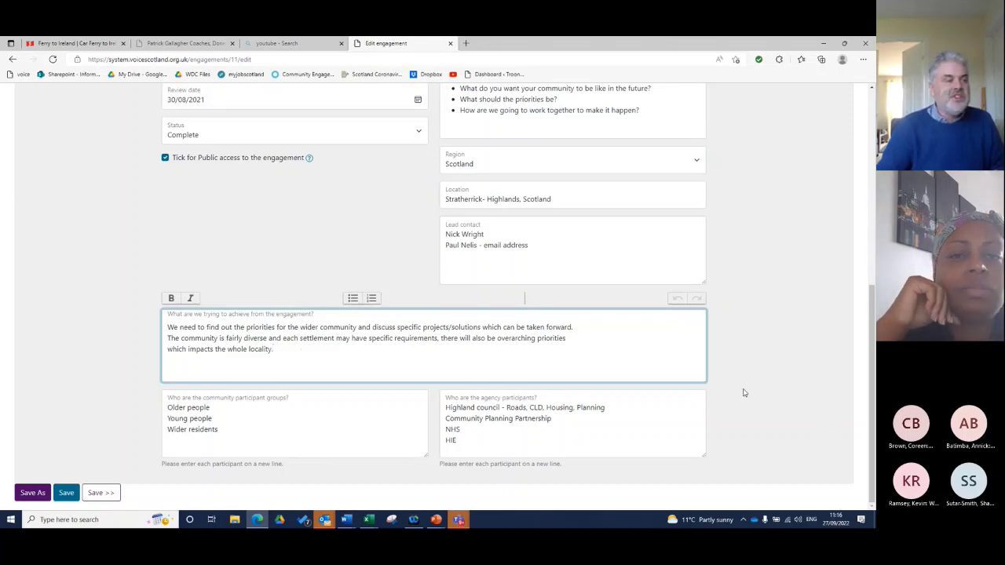
scroll(745, 392, up, 1)
scroll(738, 388, up, 1)
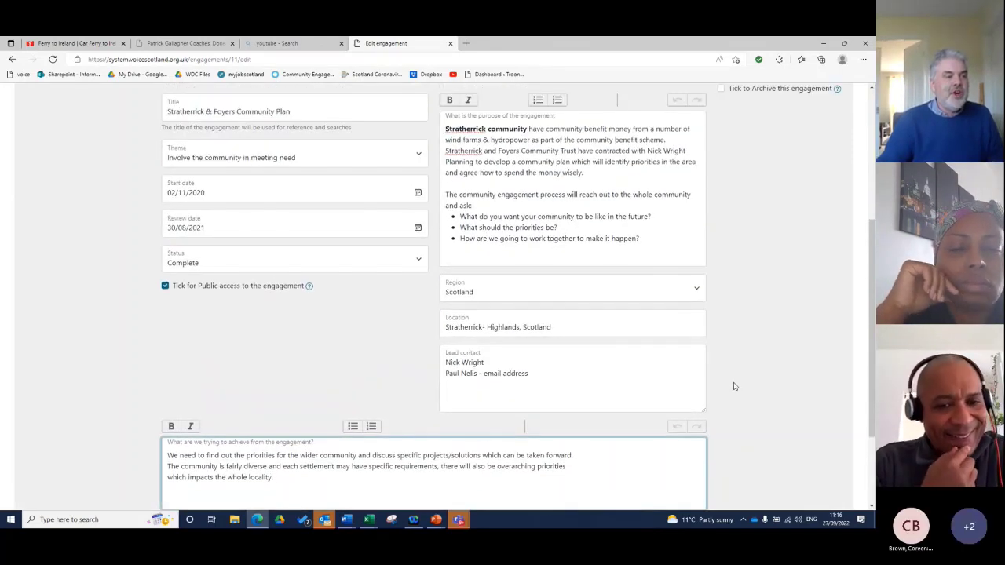
scroll(734, 385, down, 2)
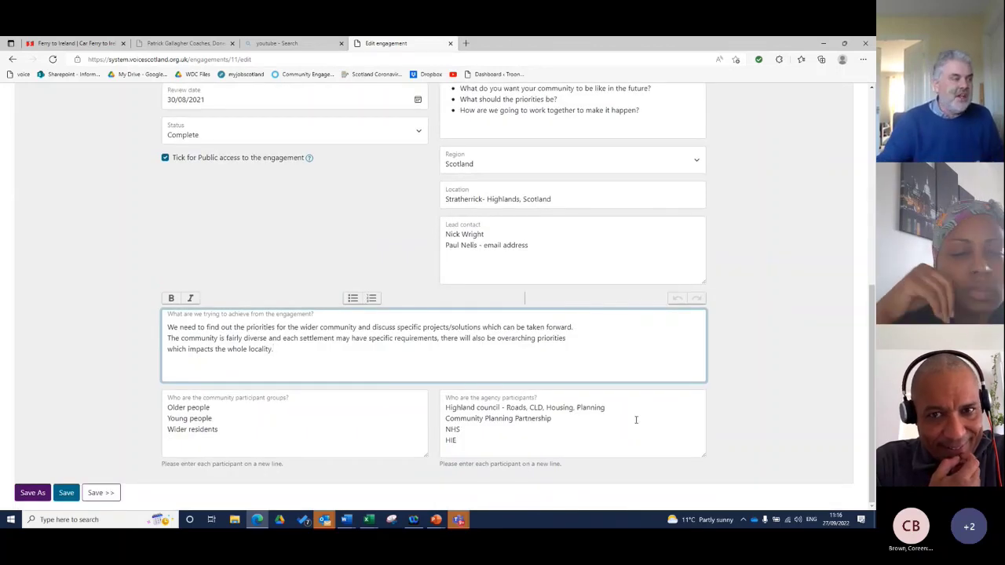
click(273, 429)
click(258, 410)
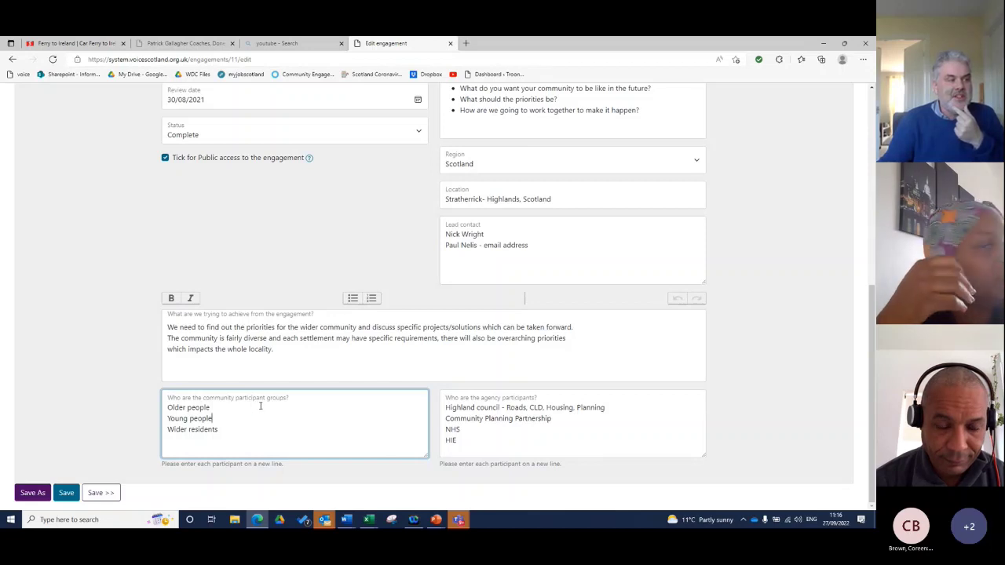
click(224, 431)
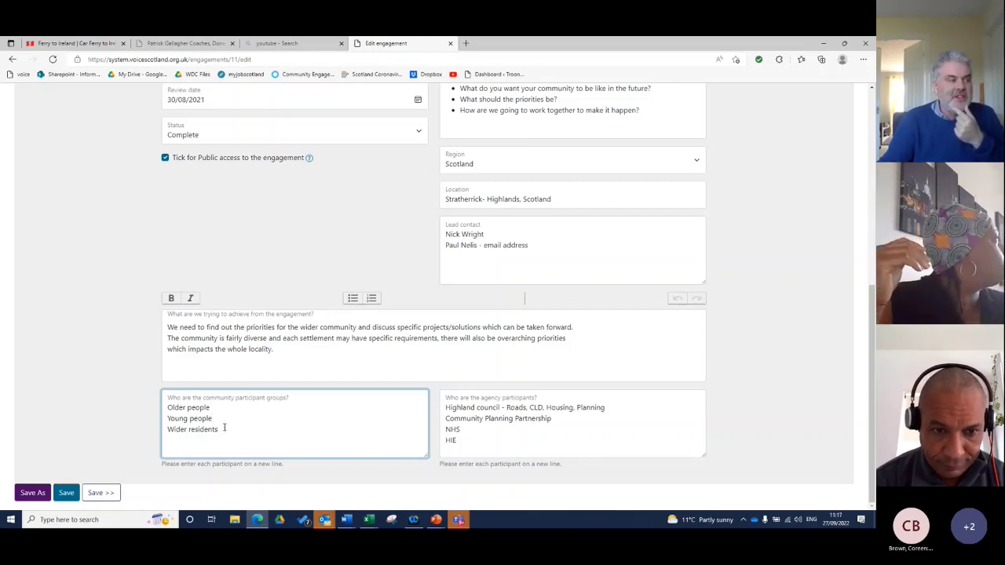
click(225, 420)
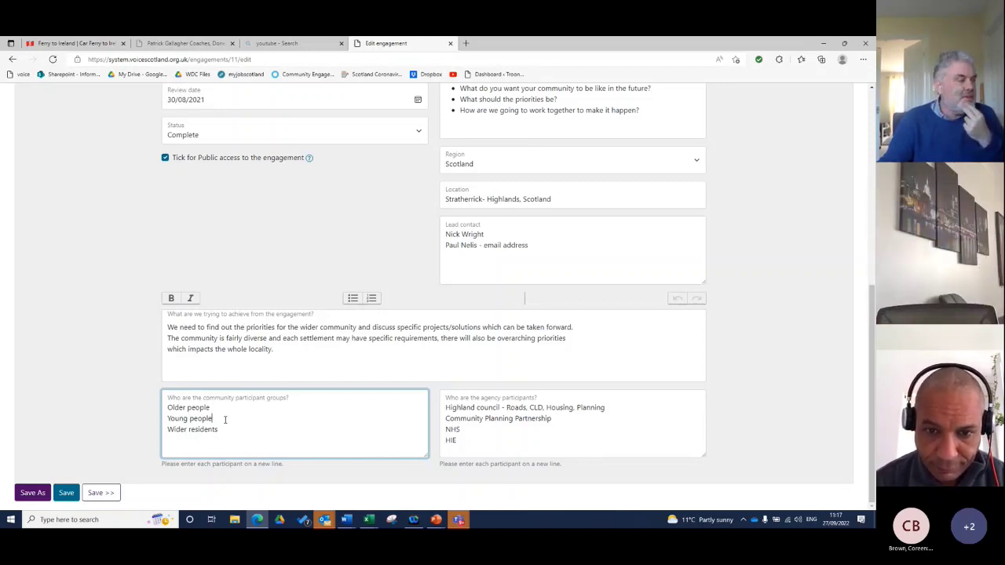
click(486, 422)
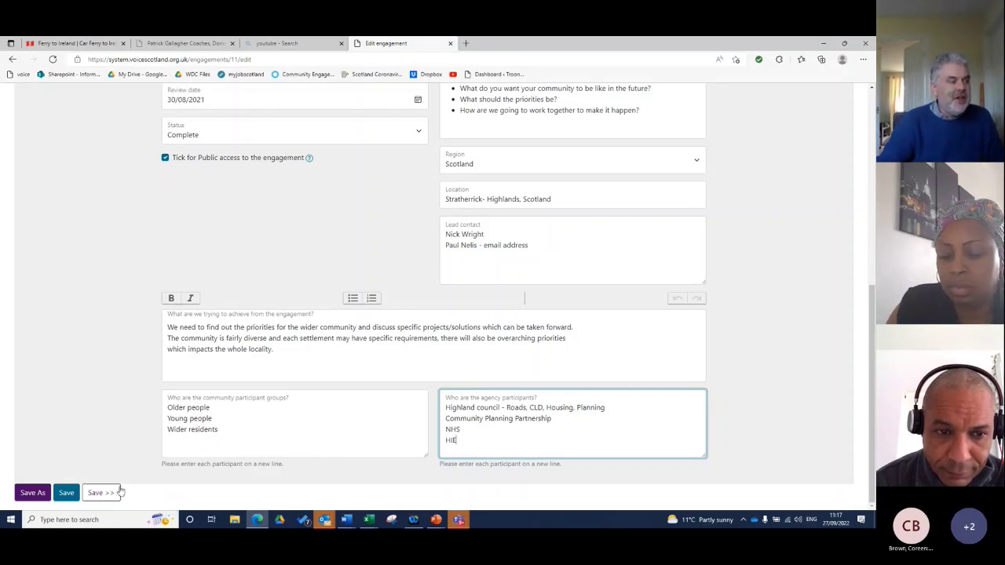
- Save the engagement details, continue to the Changes stage and consult its engagement notes
click(72, 495)
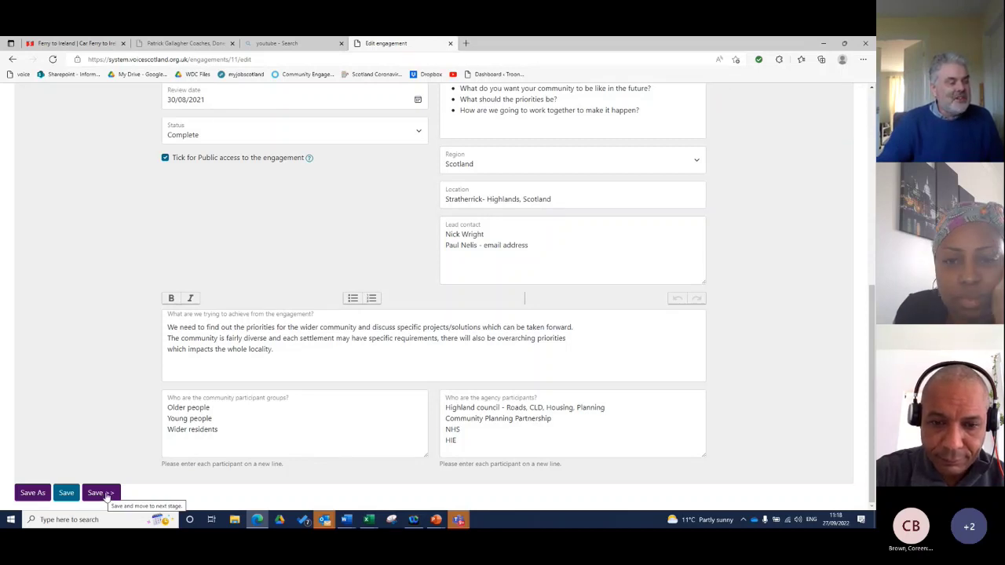
click(102, 493)
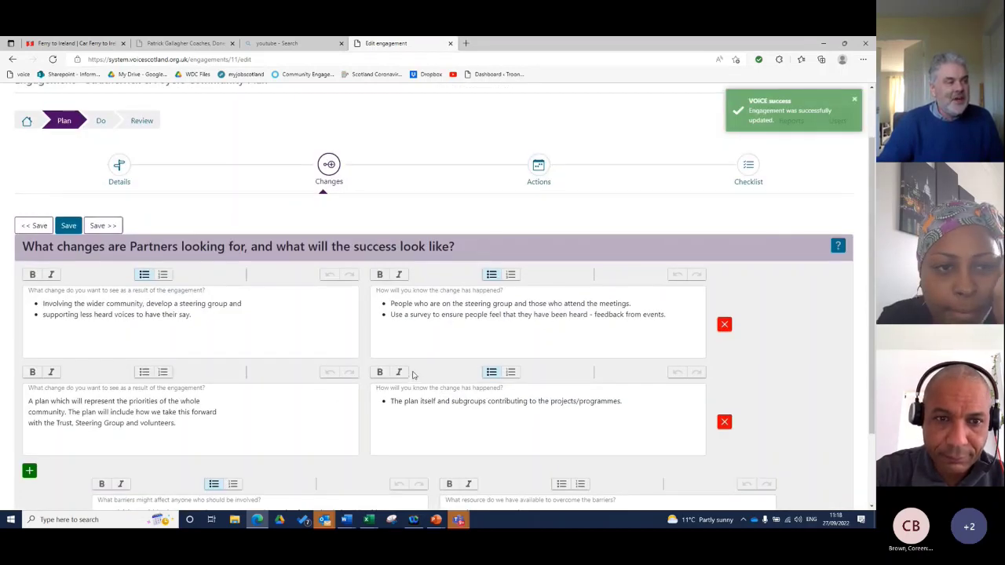
click(839, 246)
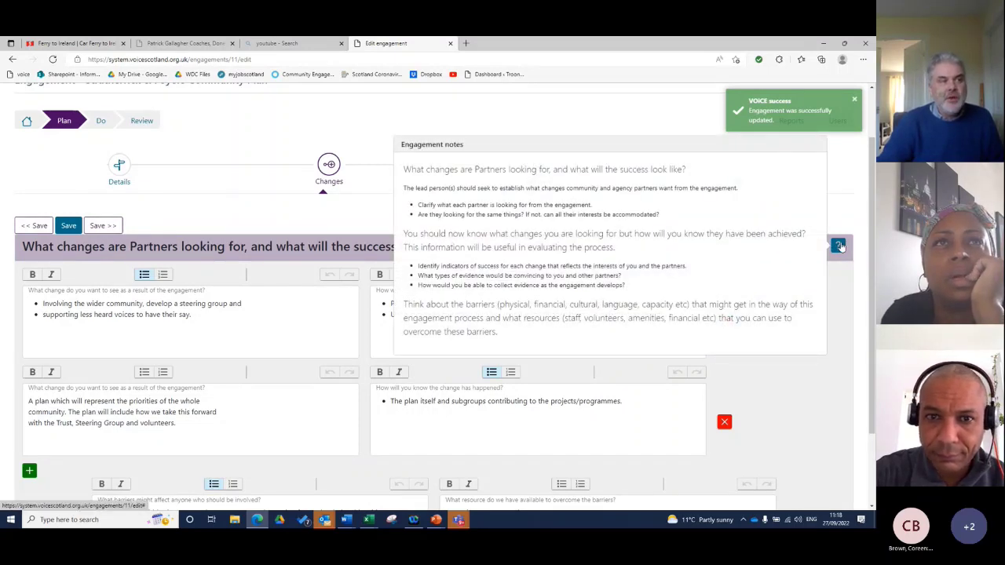
click(838, 246)
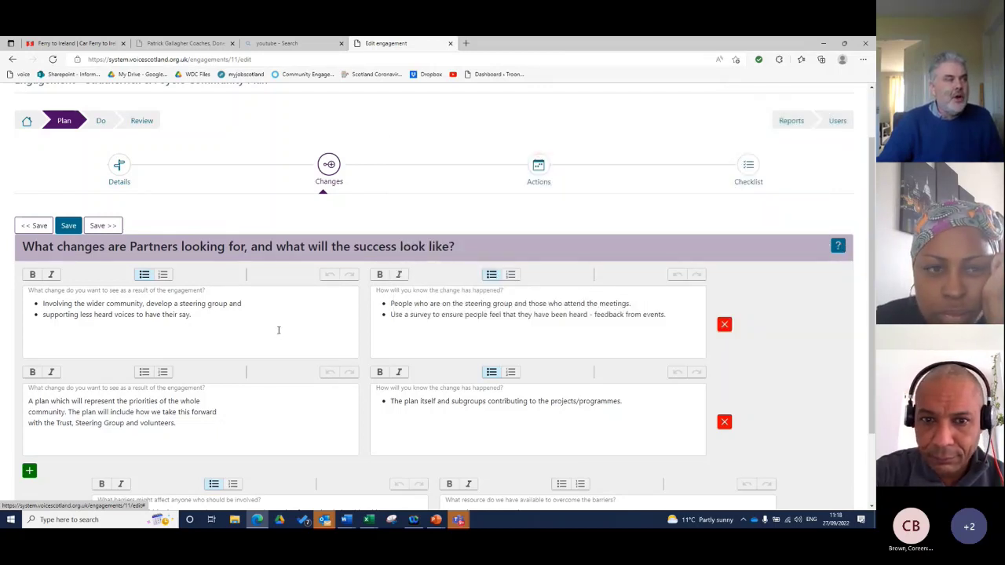
- Review both desired changes and their matching "How will you know the change has happened?" entries
scroll(279, 330, down, 1)
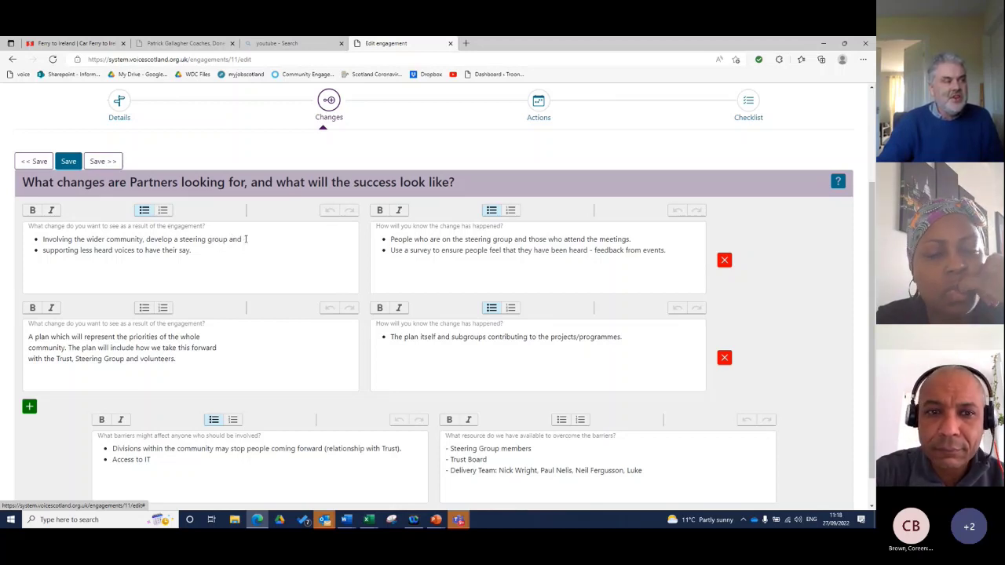
click(245, 239)
click(200, 250)
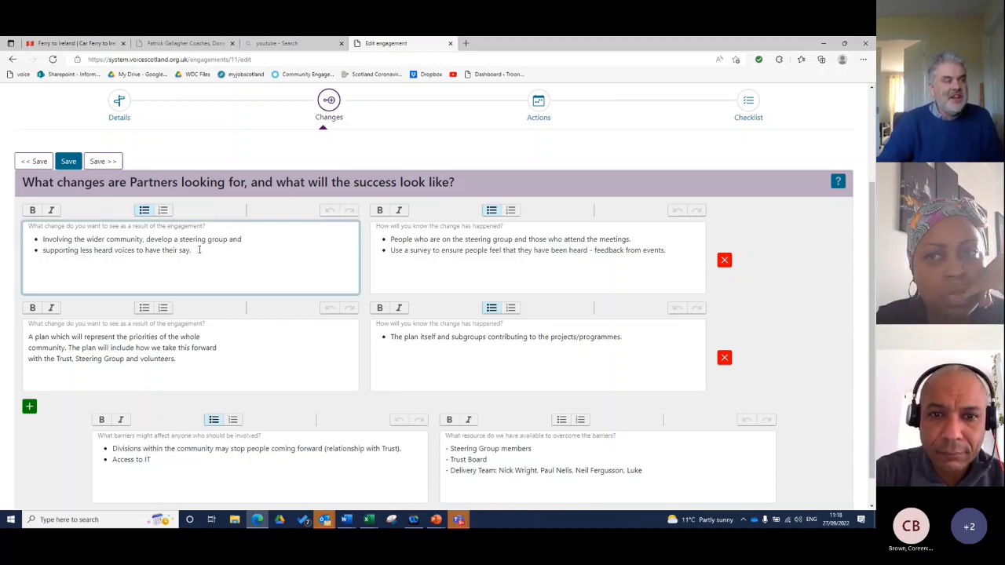
text(.)
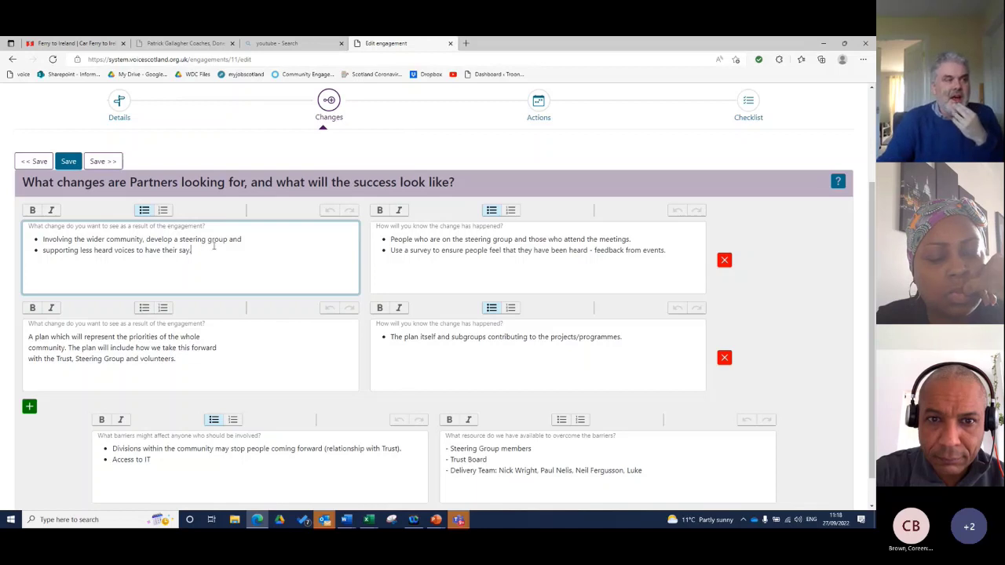
click(515, 256)
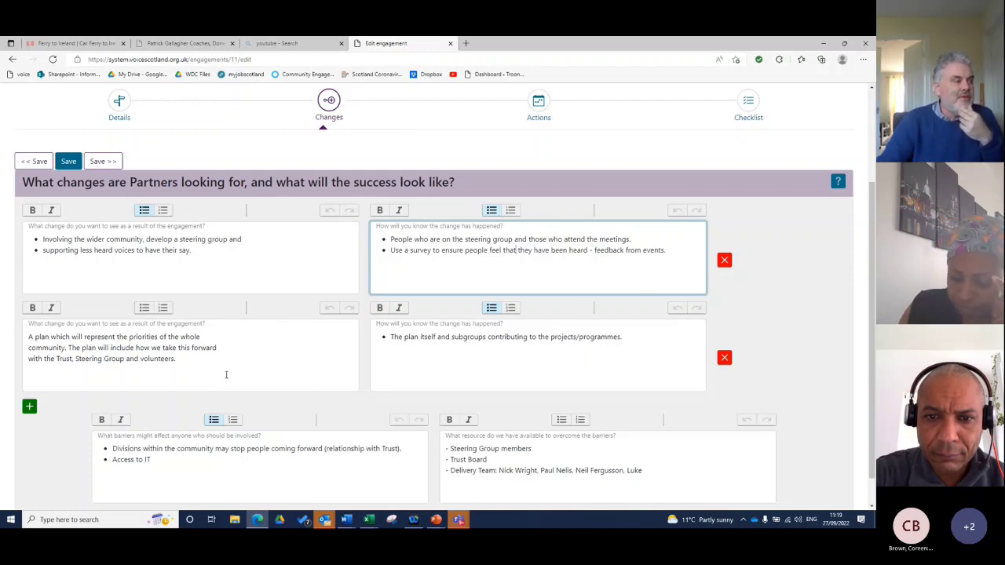
click(226, 375)
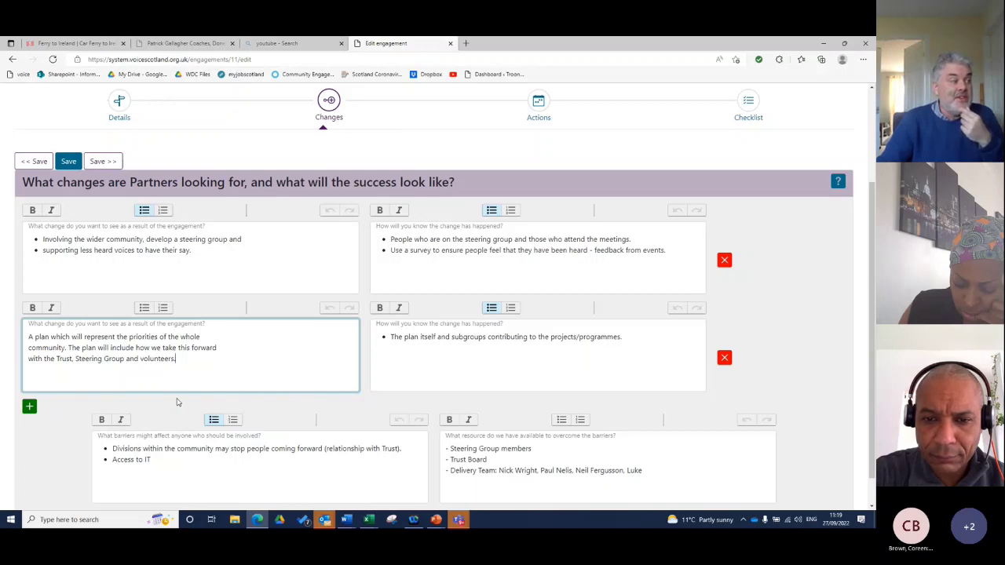
click(438, 340)
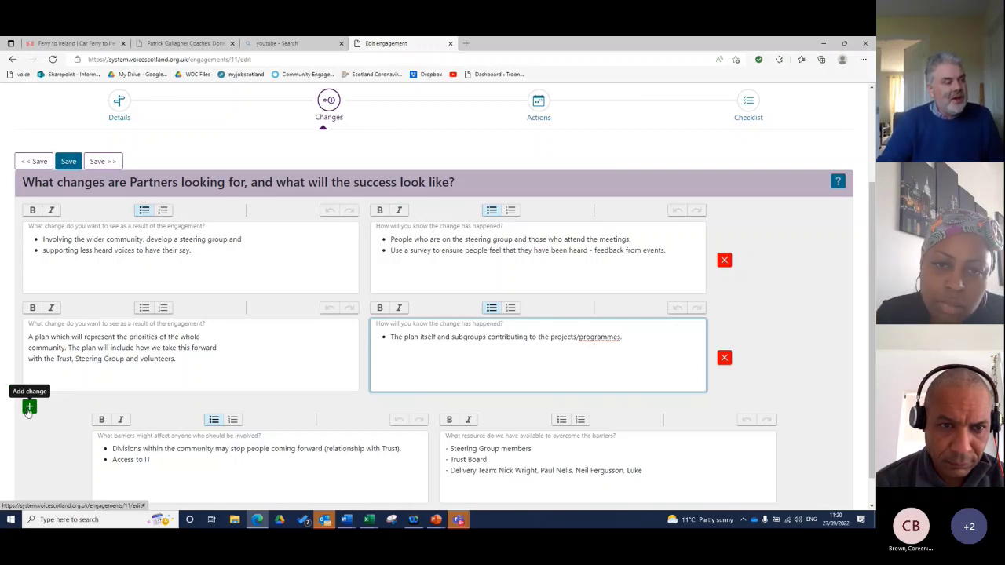
- Add an empty third change entry below the existing two and delete it again
click(29, 406)
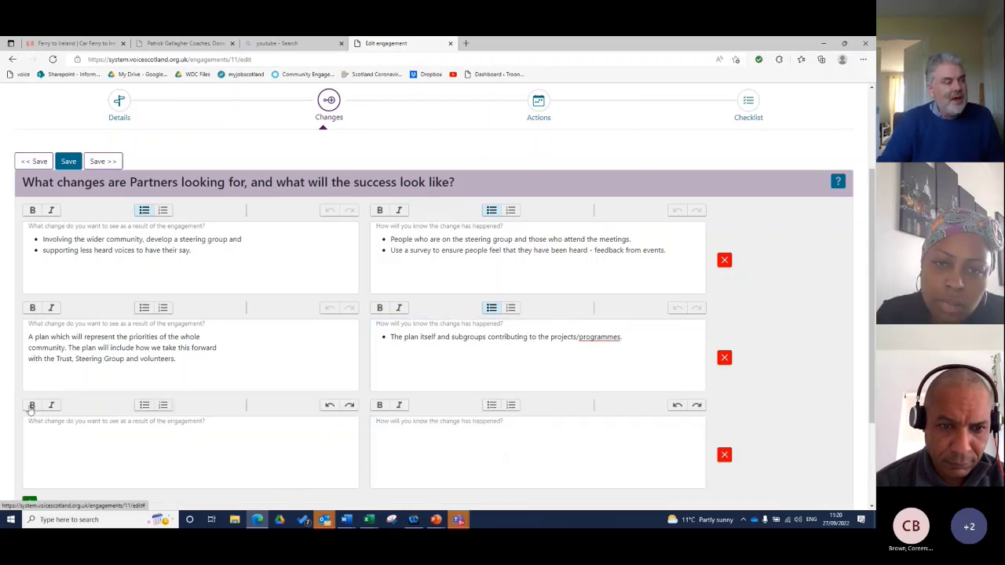
scroll(236, 424, down, 2)
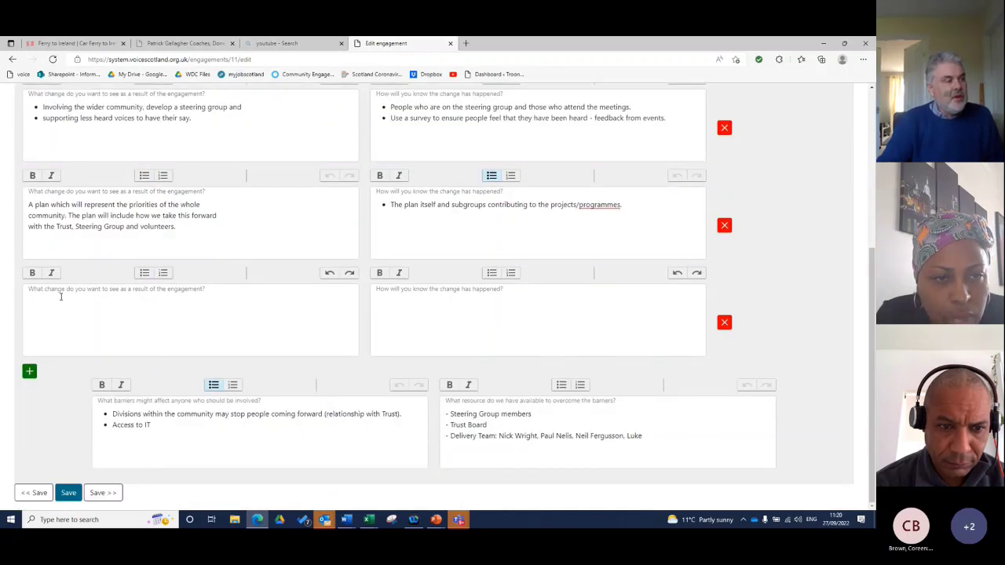
click(66, 299)
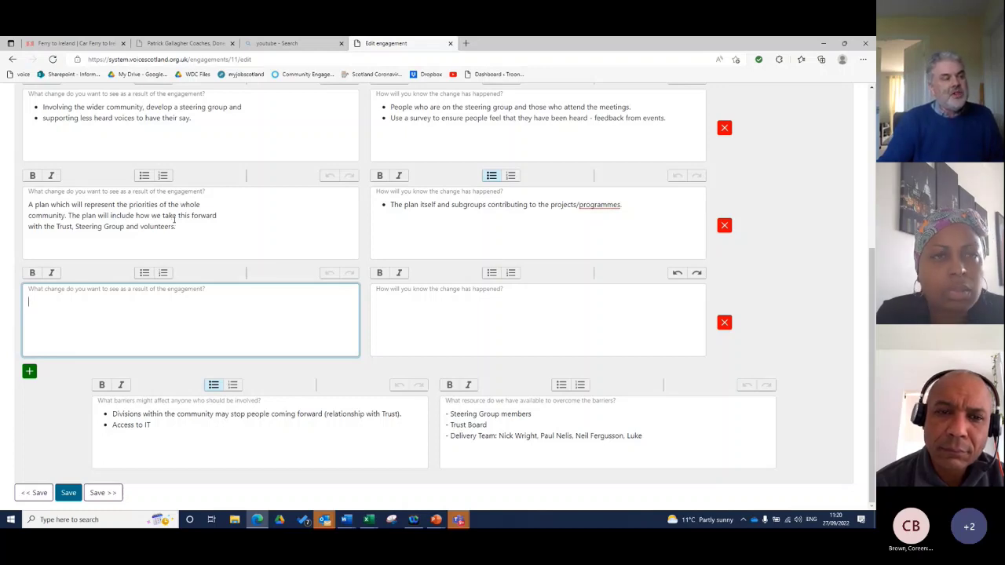
scroll(174, 220, up, 3)
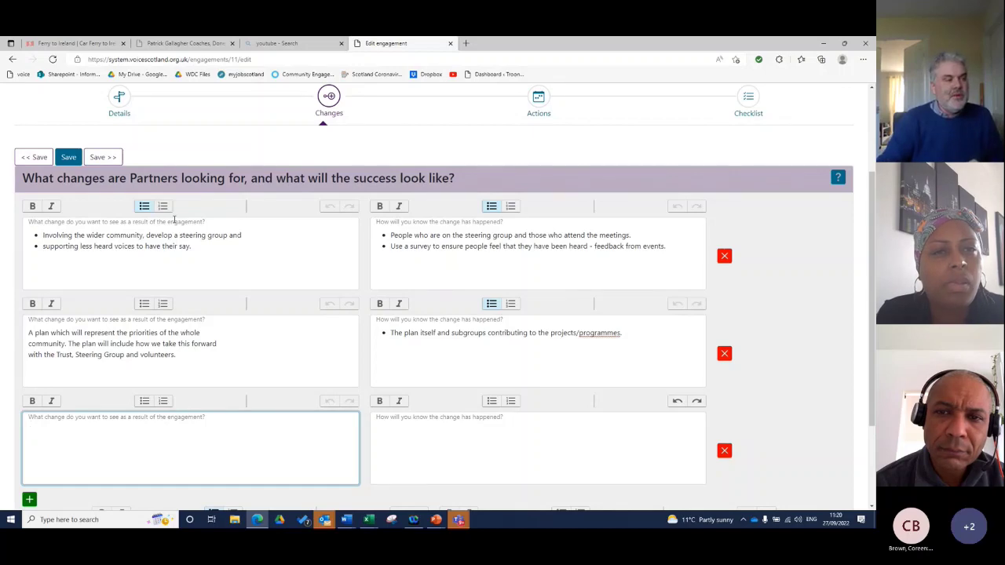
scroll(175, 221, down, 3)
scroll(174, 221, up, 1)
scroll(174, 221, up, 1)
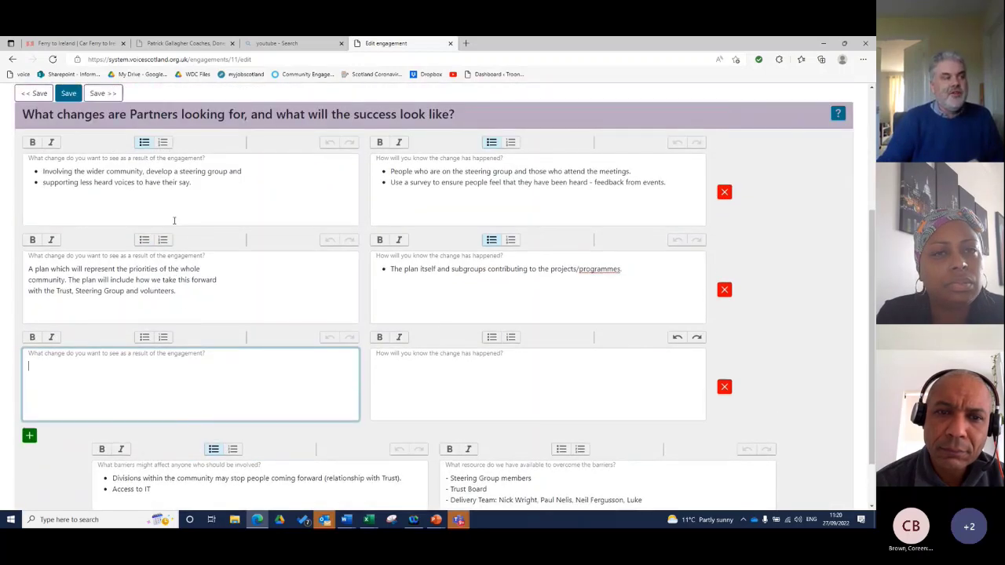
click(726, 388)
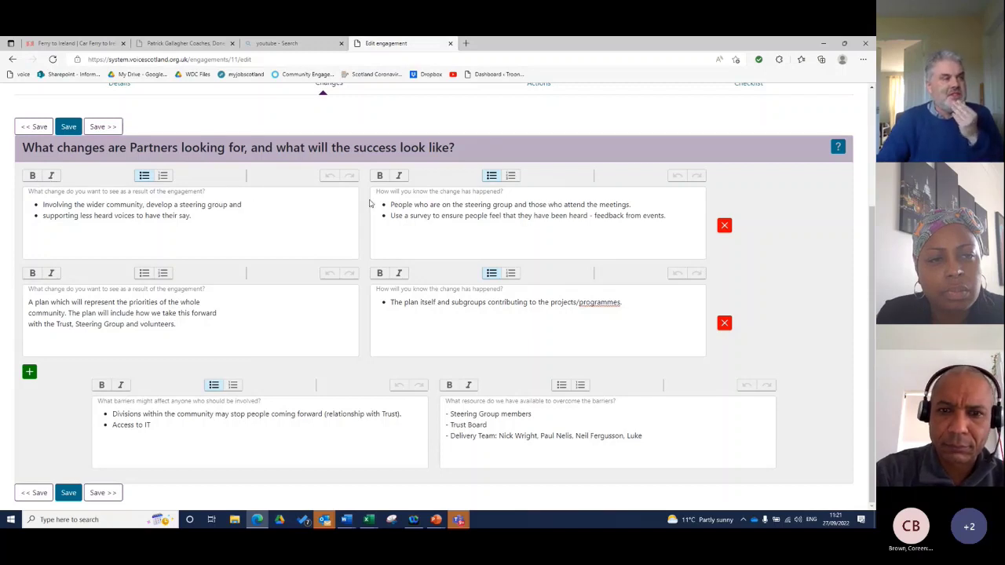
- Make the opening text "People who are o" bold in the first change's success indicators
drag(392, 207, 449, 205)
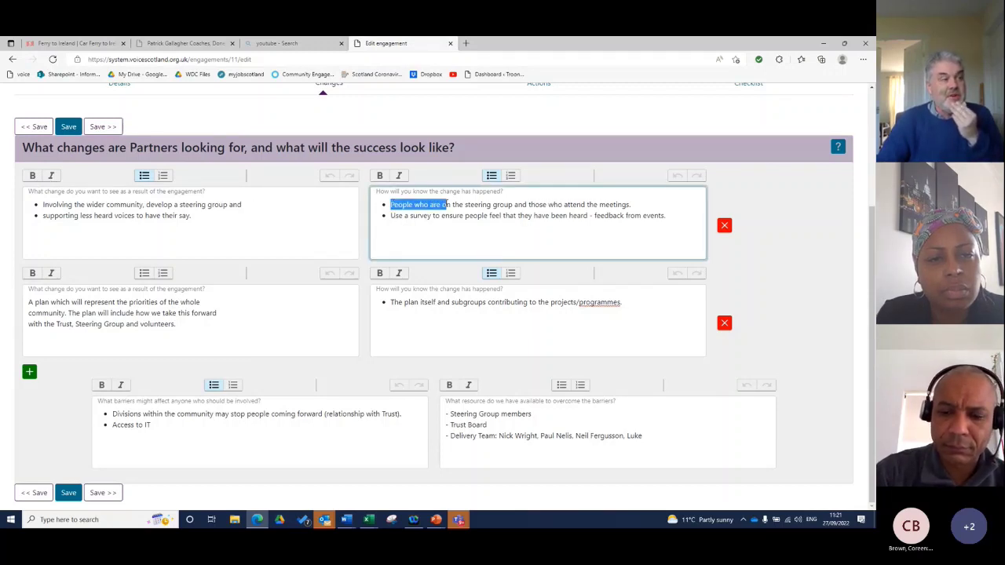
click(382, 176)
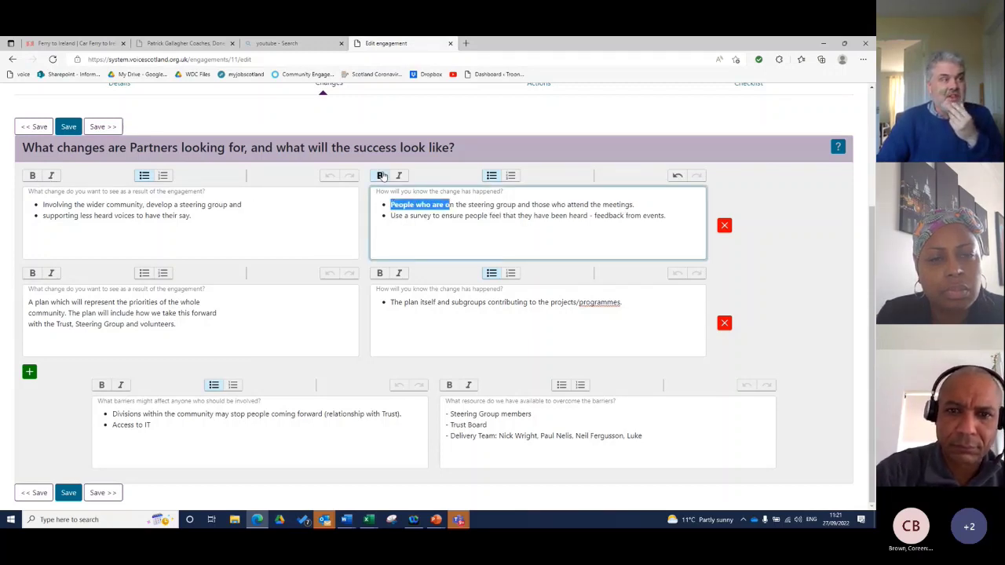
- Consult the engagement notes on changes and success again, and examine the barriers that might affect participants
click(839, 147)
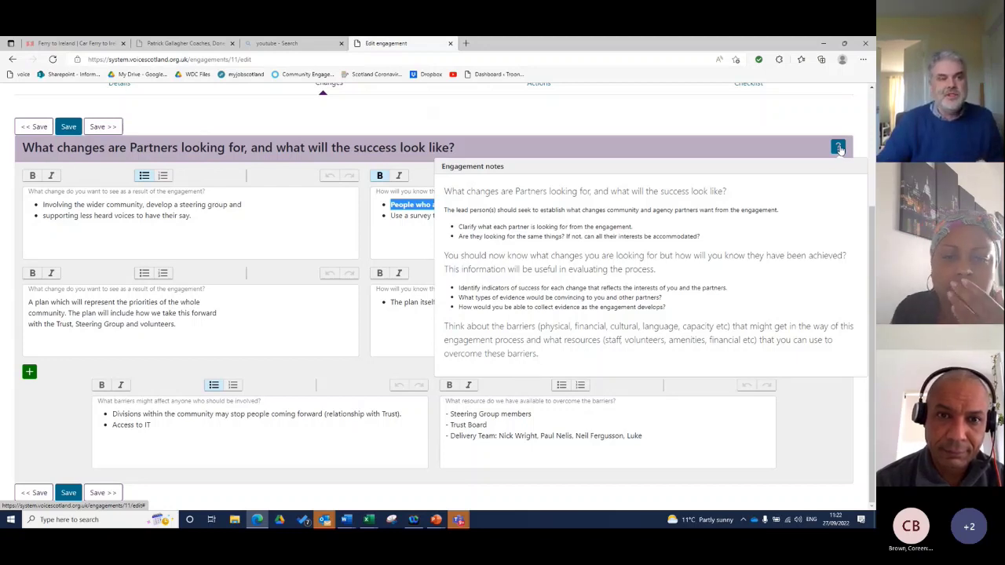
click(838, 149)
click(460, 236)
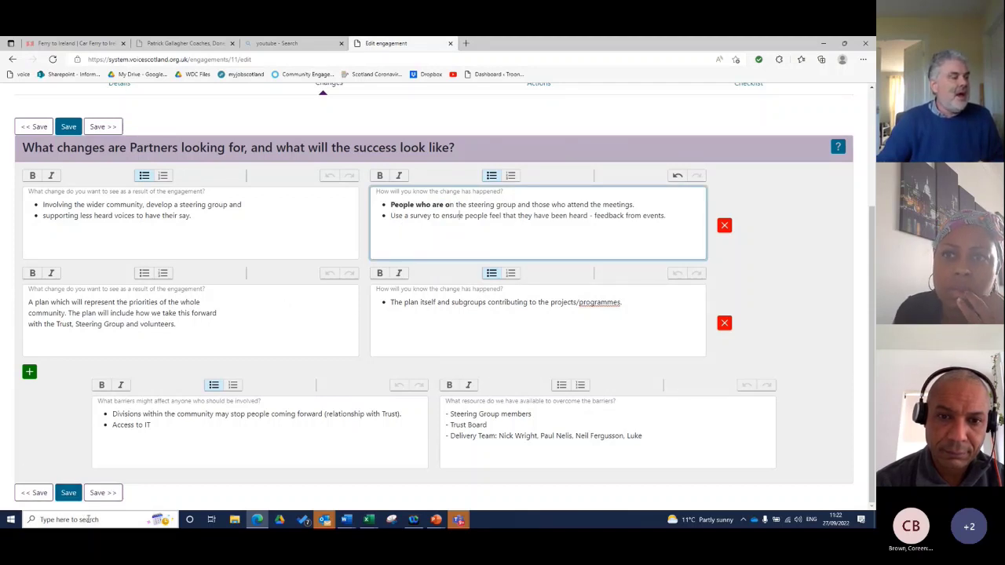
click(200, 425)
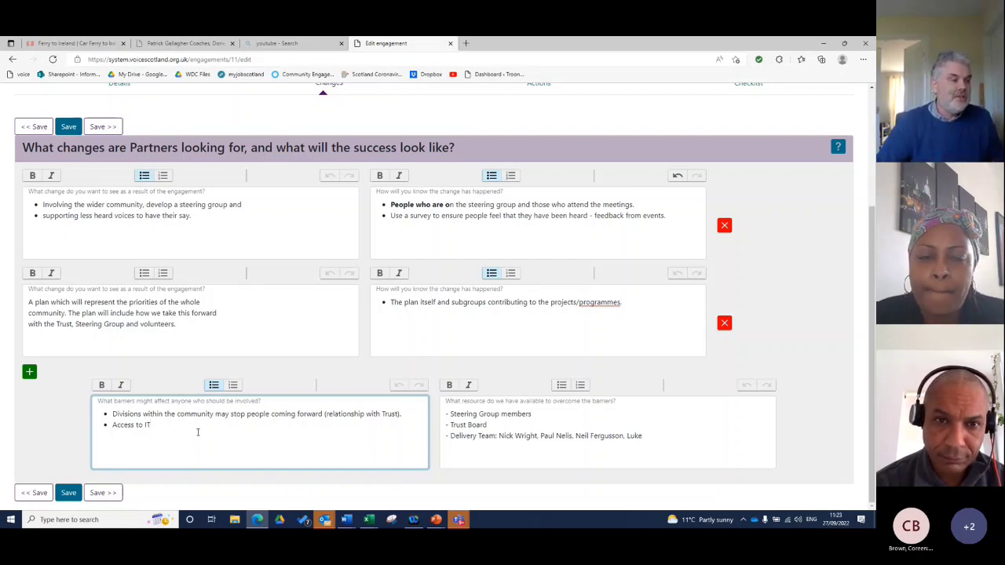
- Check the resources available to overcome the barriers, and save the Changes stage to continue to Actions
click(563, 413)
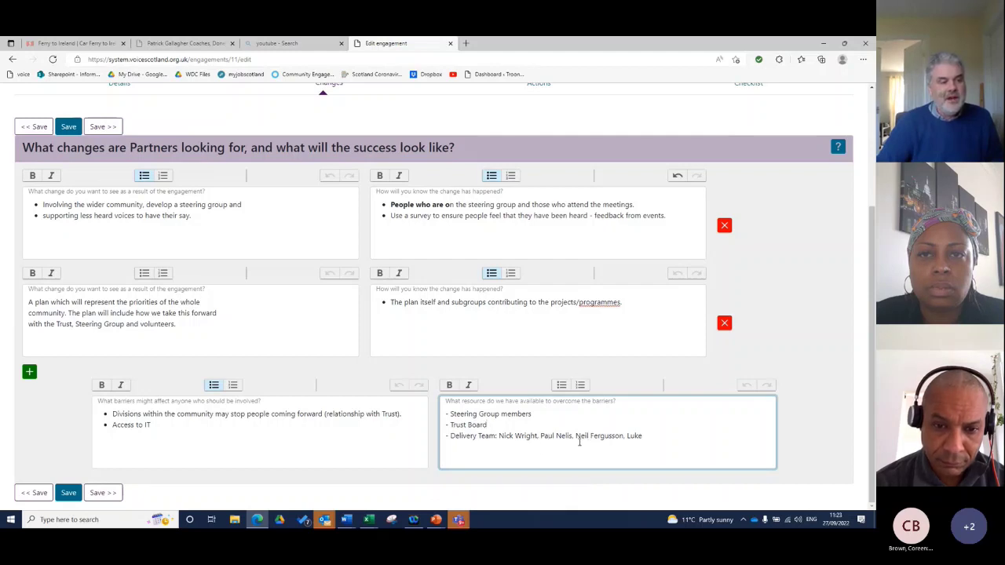
click(643, 436)
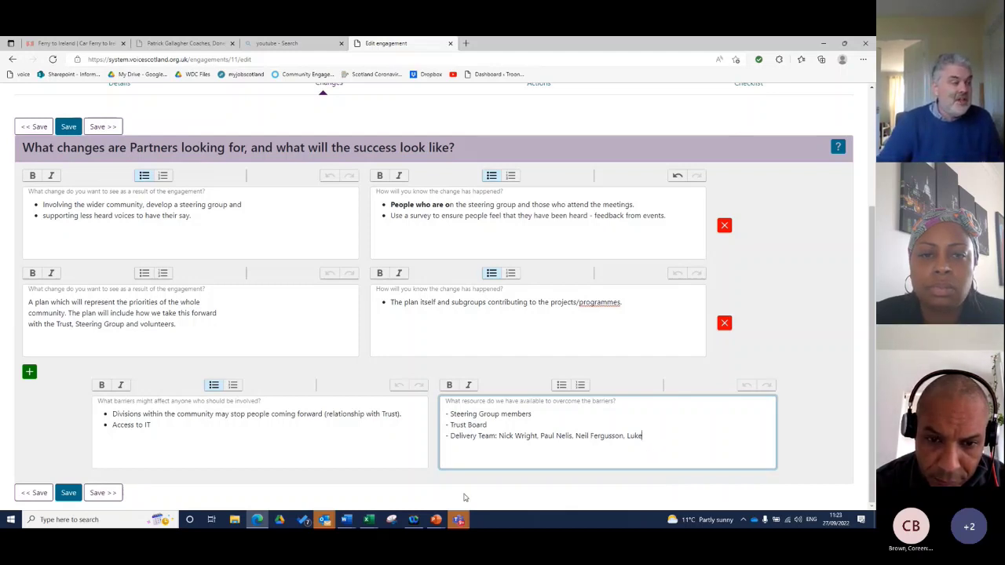
click(102, 494)
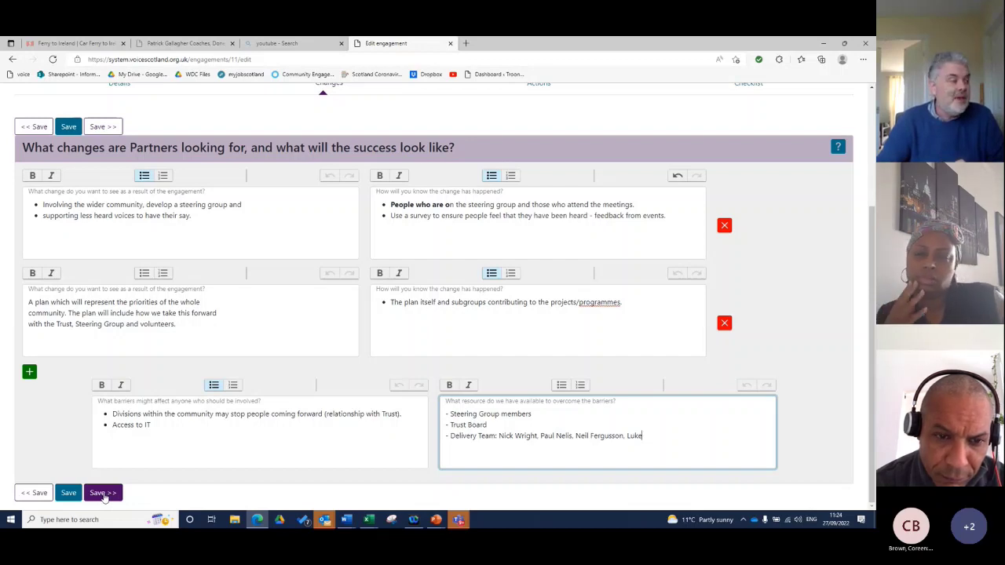
click(103, 494)
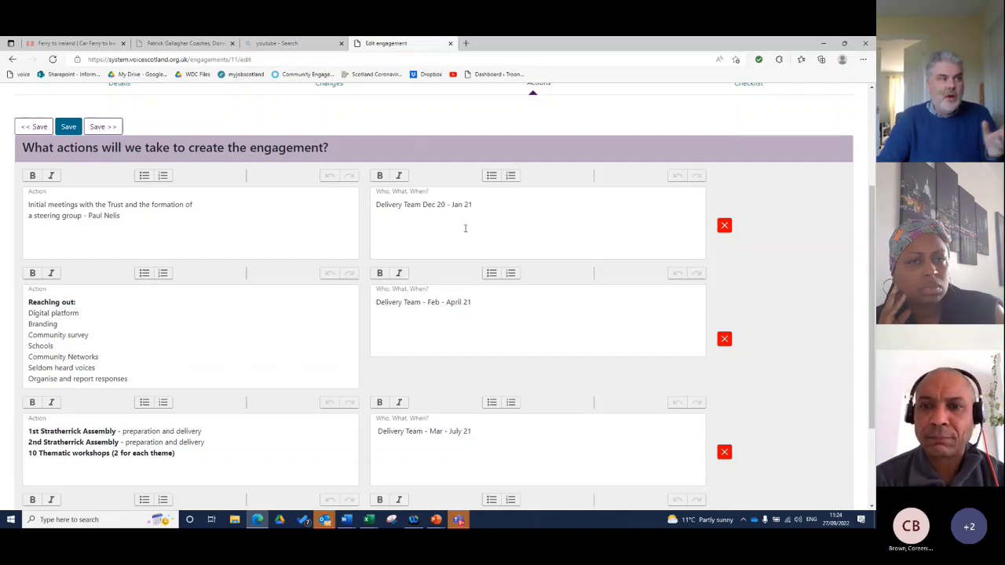
- Review the planned actions and their matching "Who, What, When?" entries, from the initial Trust meetings to preparing and disseminating the community plan
scroll(465, 228, down, 1)
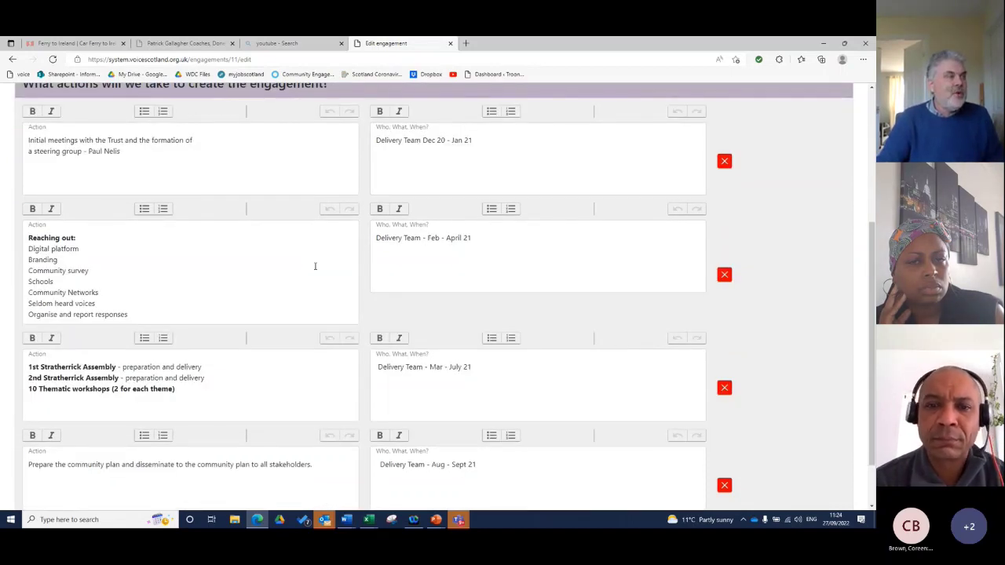
scroll(315, 267, down, 1)
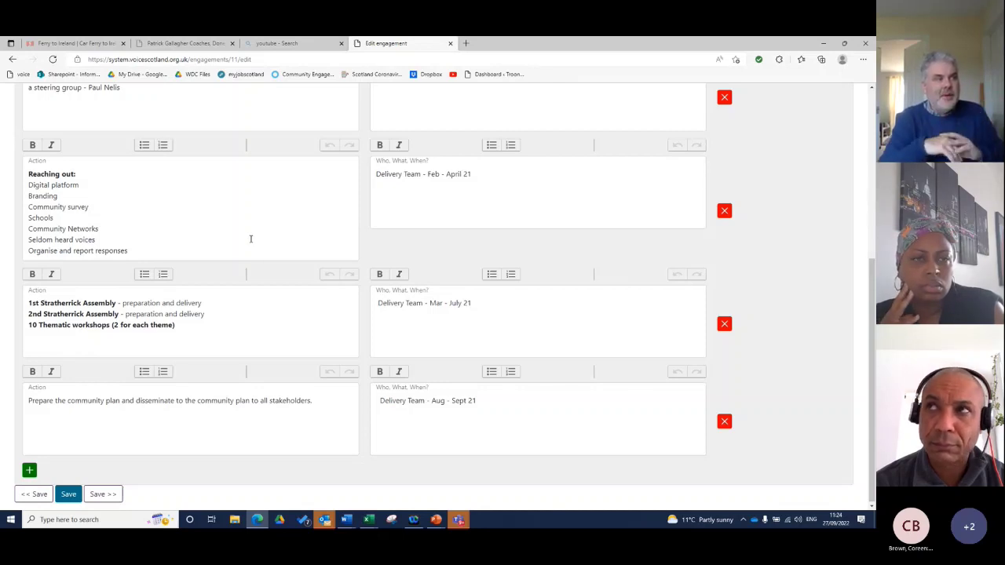
click(437, 183)
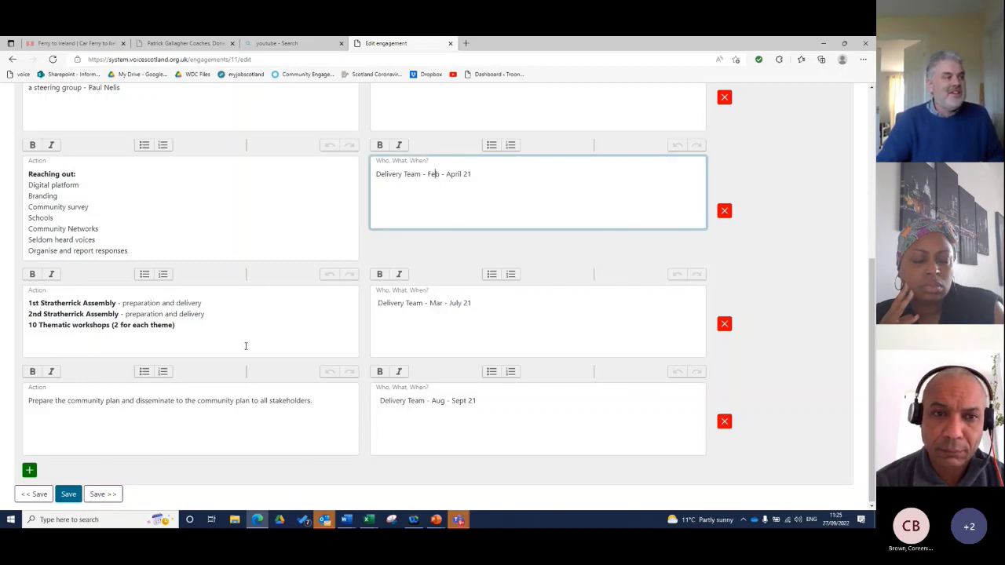
scroll(245, 346, up, 1)
scroll(244, 348, down, 1)
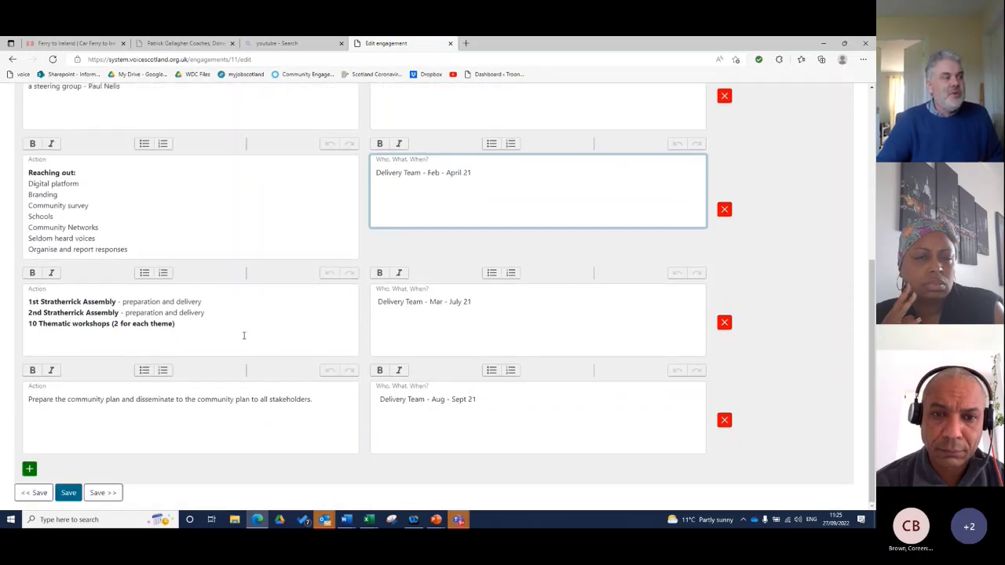
click(243, 336)
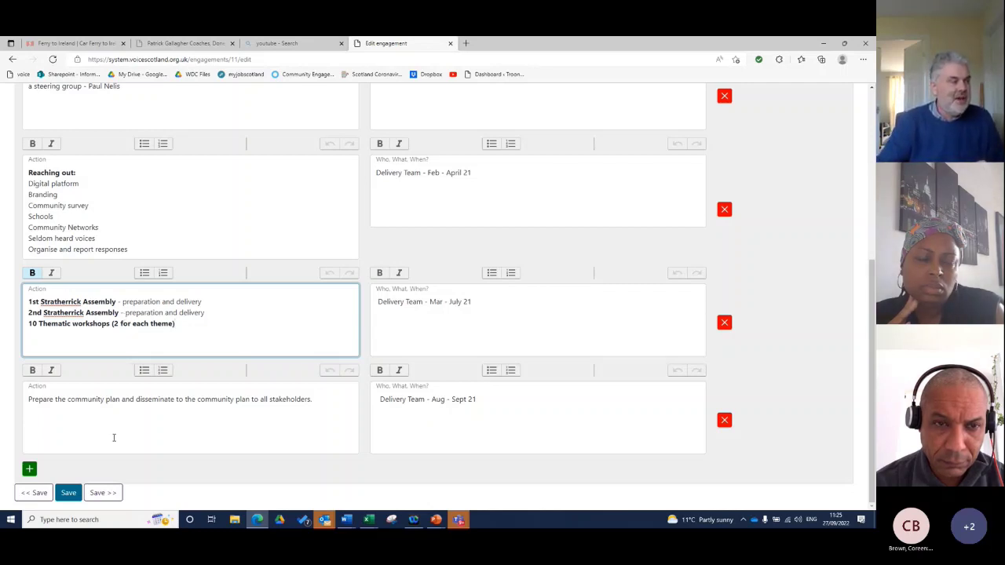
click(113, 438)
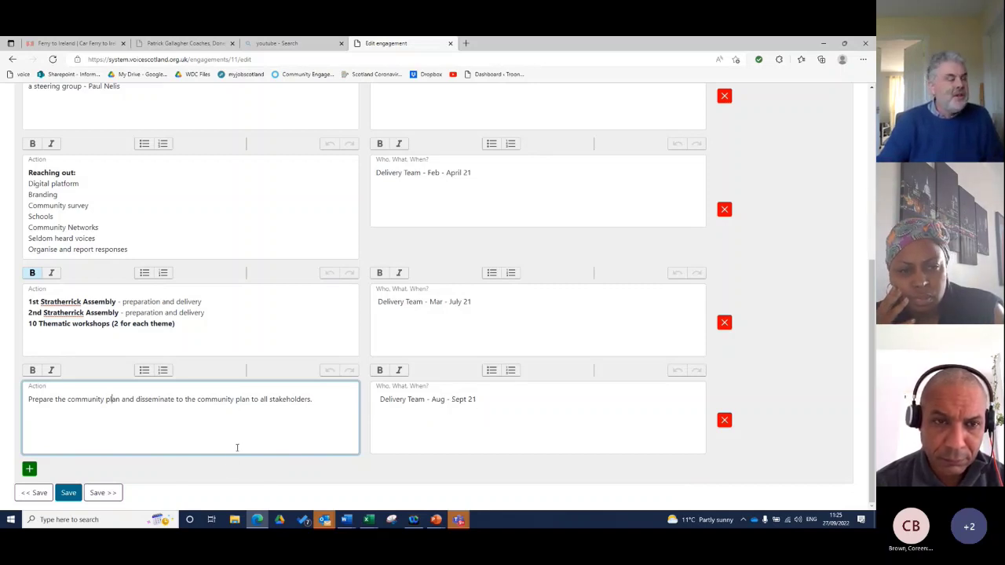
scroll(236, 447, up, 1)
scroll(235, 448, down, 1)
scroll(237, 448, up, 3)
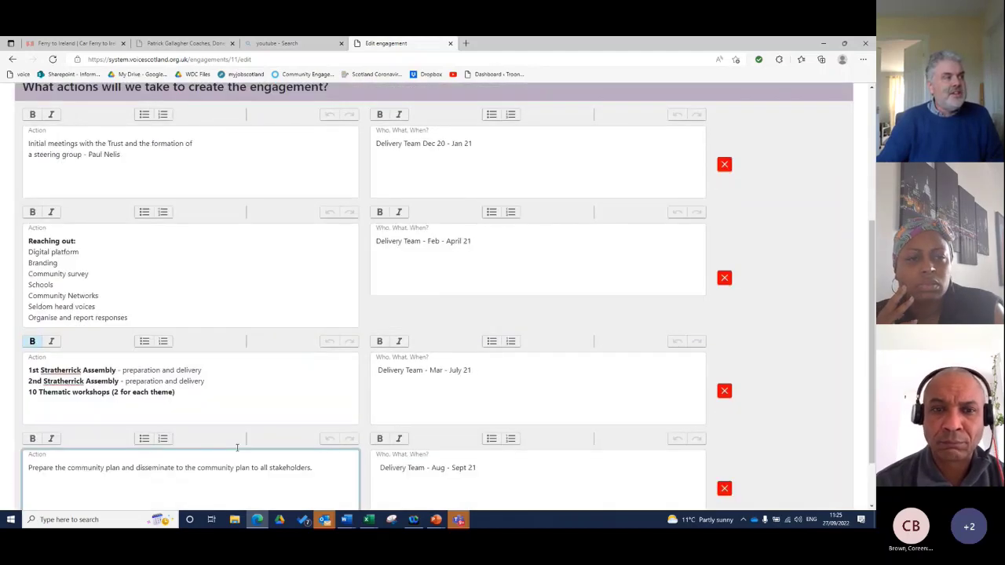
scroll(223, 393, down, 3)
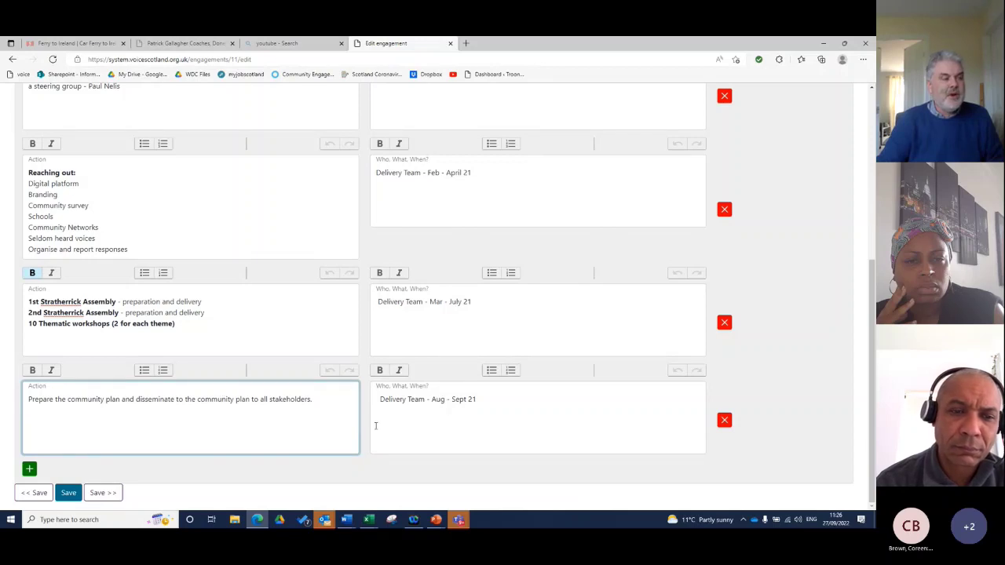
click(411, 414)
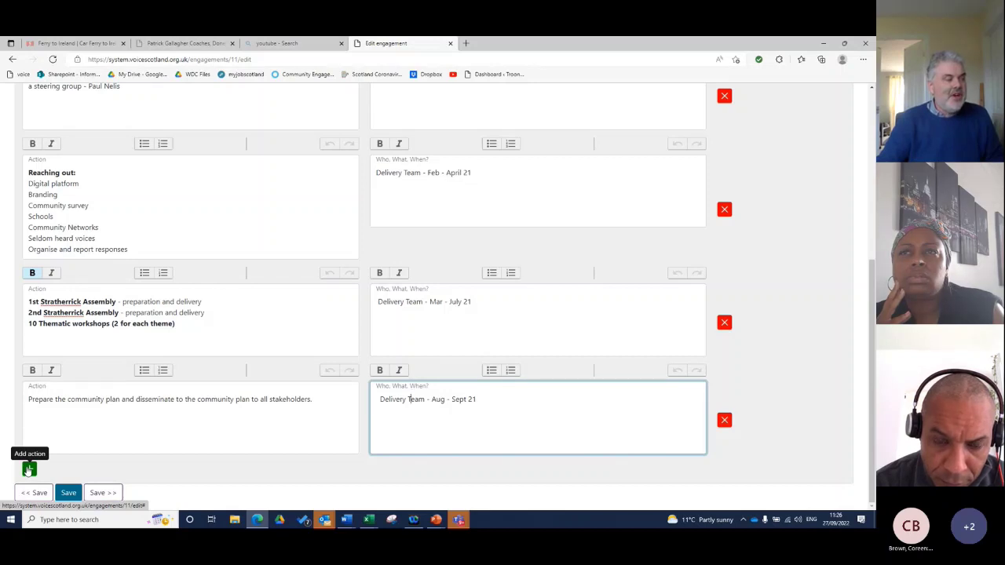
- Add an empty fifth action below the community plan action and delete it again
click(29, 470)
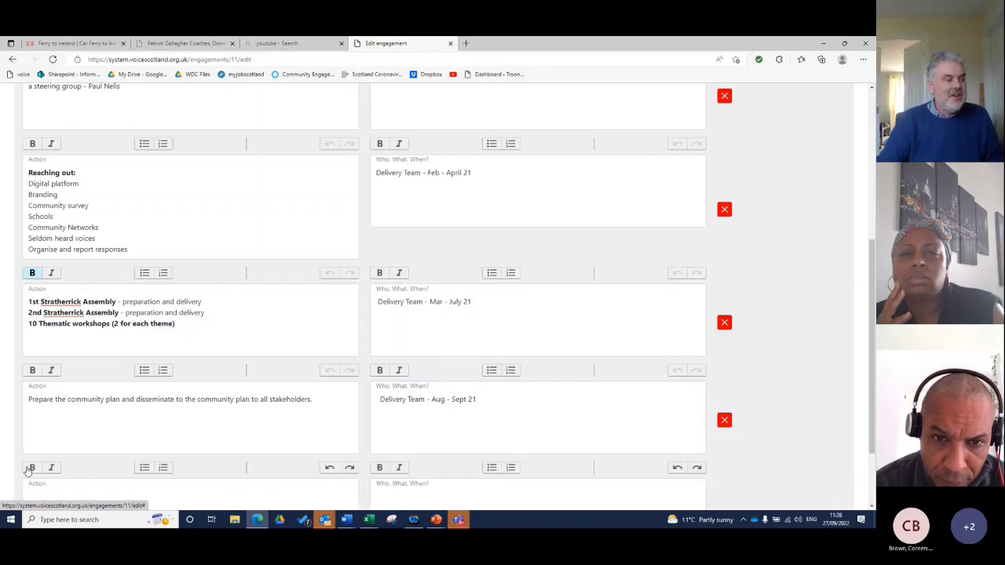
scroll(330, 463, down, 2)
click(124, 418)
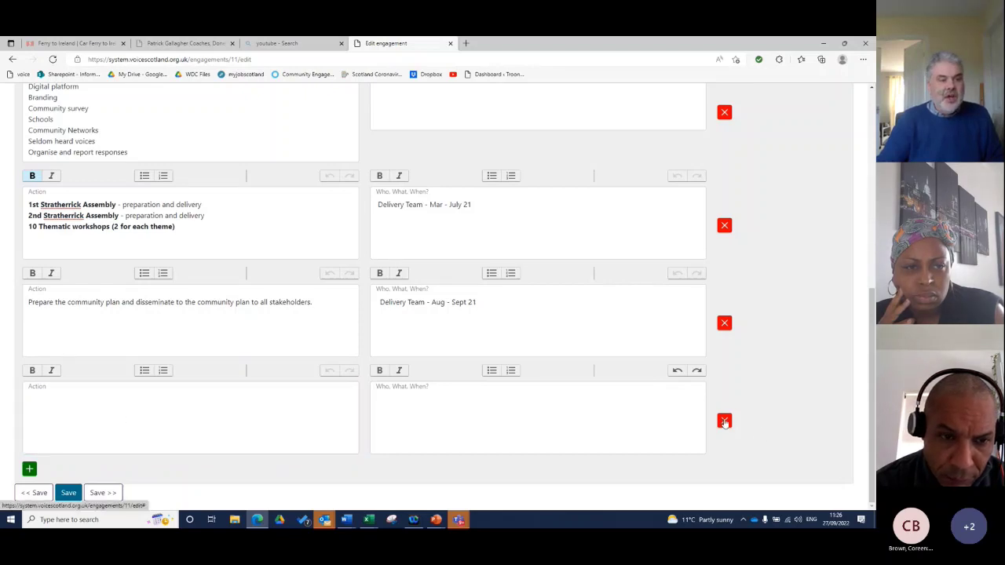
click(724, 420)
- Recheck the first action about the initial Trust meetings, and save the Actions stage to continue to the Checklist
scroll(701, 383, up, 1)
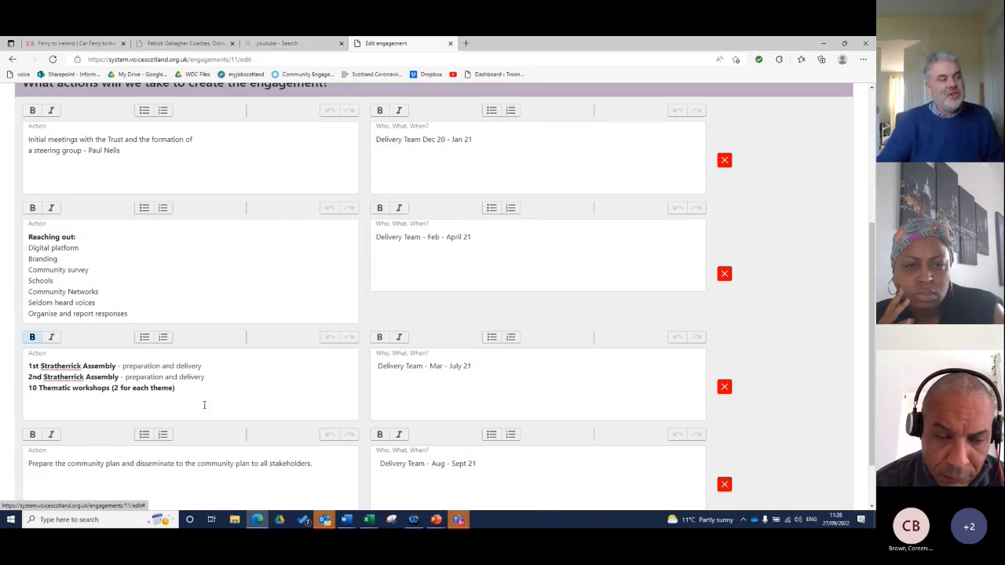
scroll(203, 405, up, 2)
scroll(204, 405, up, 1)
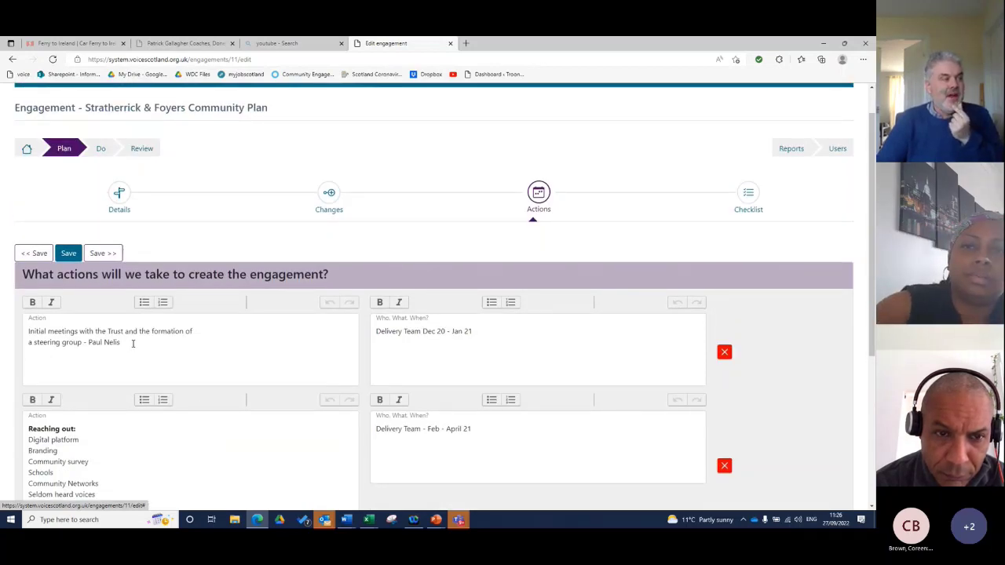
drag(133, 344, 28, 331)
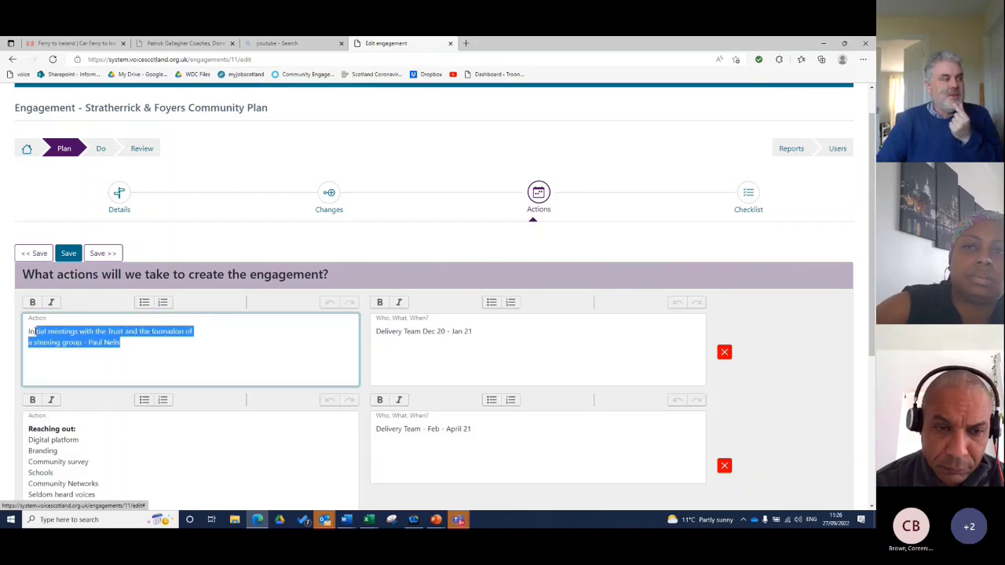
click(140, 341)
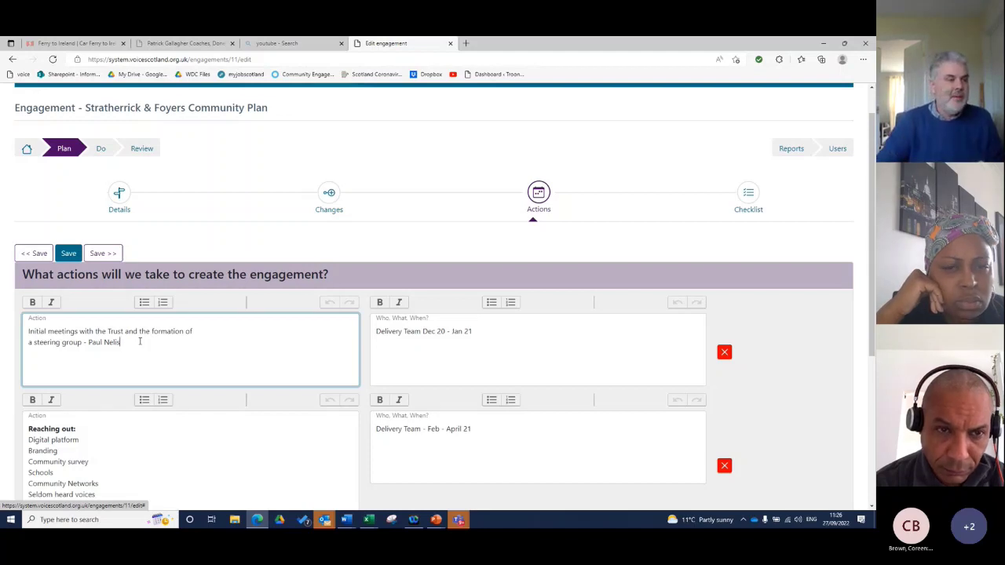
scroll(164, 358, down, 3)
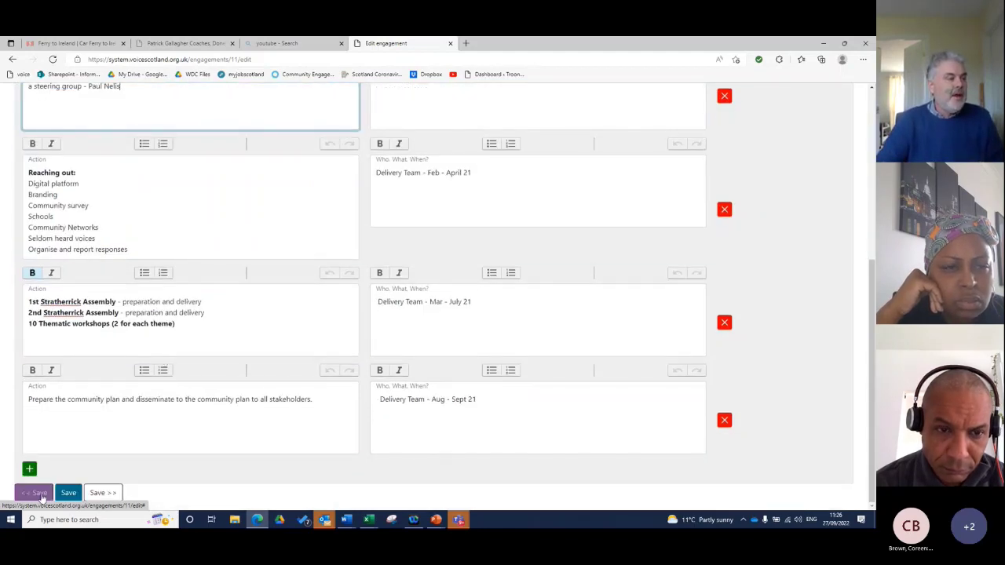
click(102, 493)
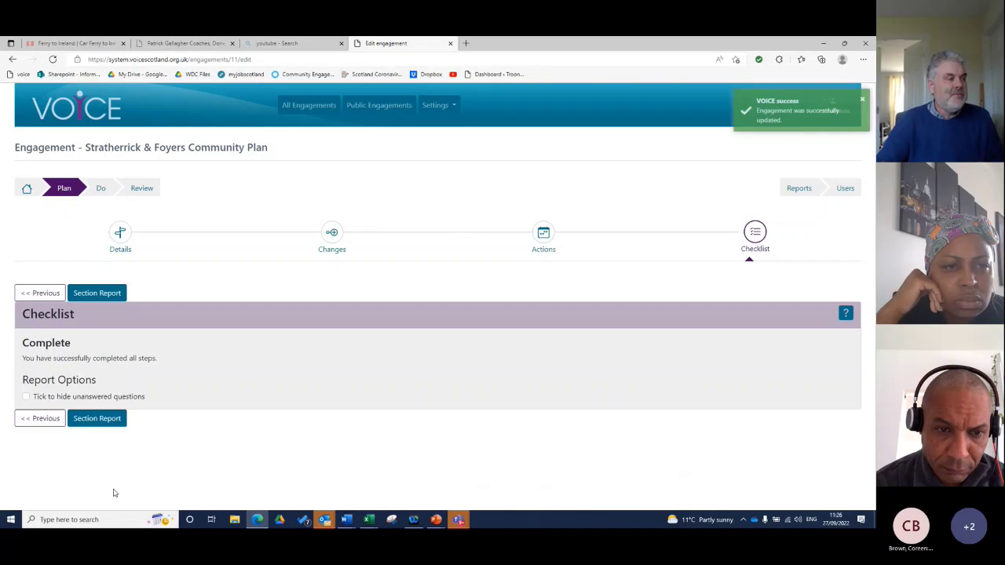
- Generate the Plan section report, read through both pages from purpose to actions, and close it
click(98, 418)
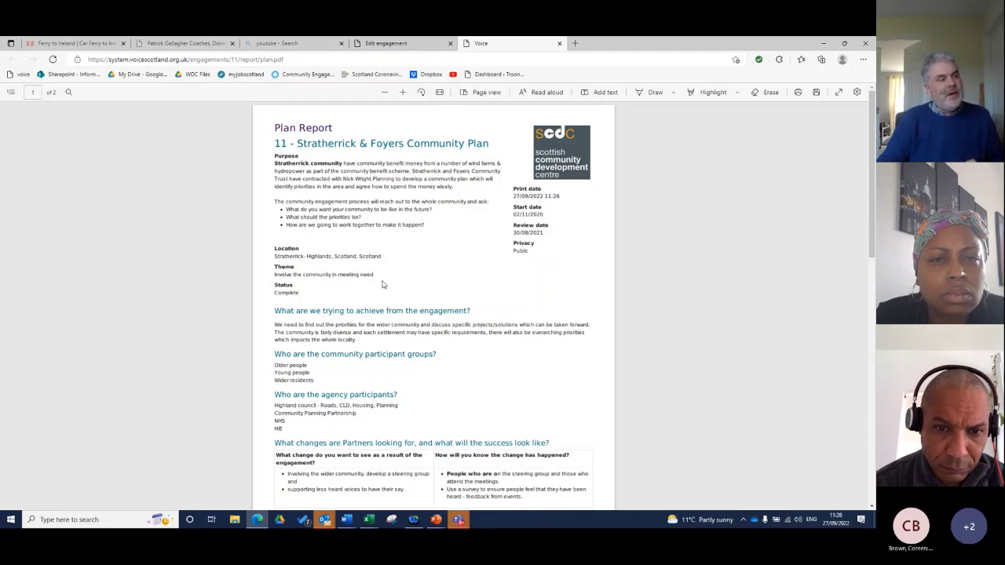
scroll(348, 173, down, 2)
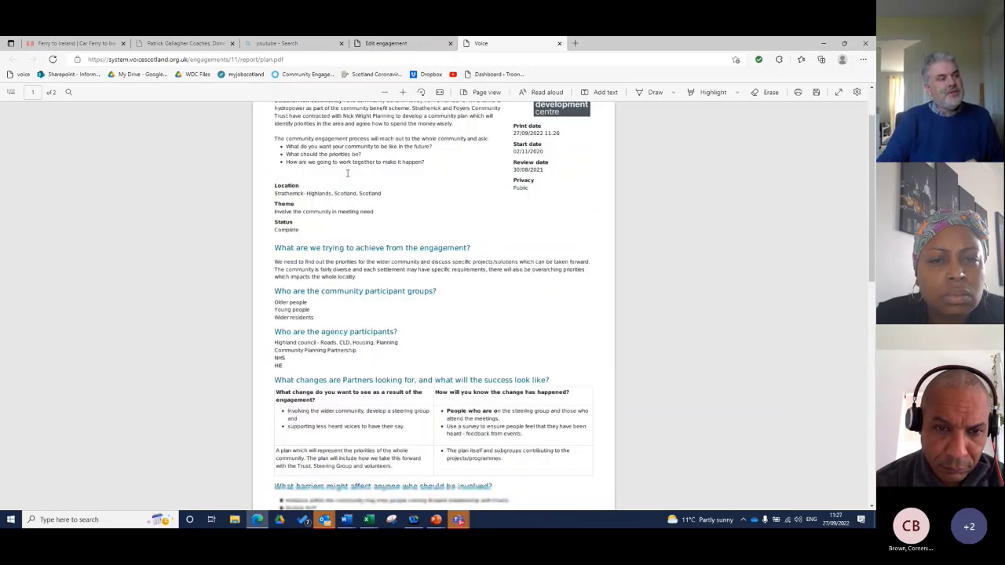
scroll(348, 173, down, 3)
scroll(338, 198, up, 2)
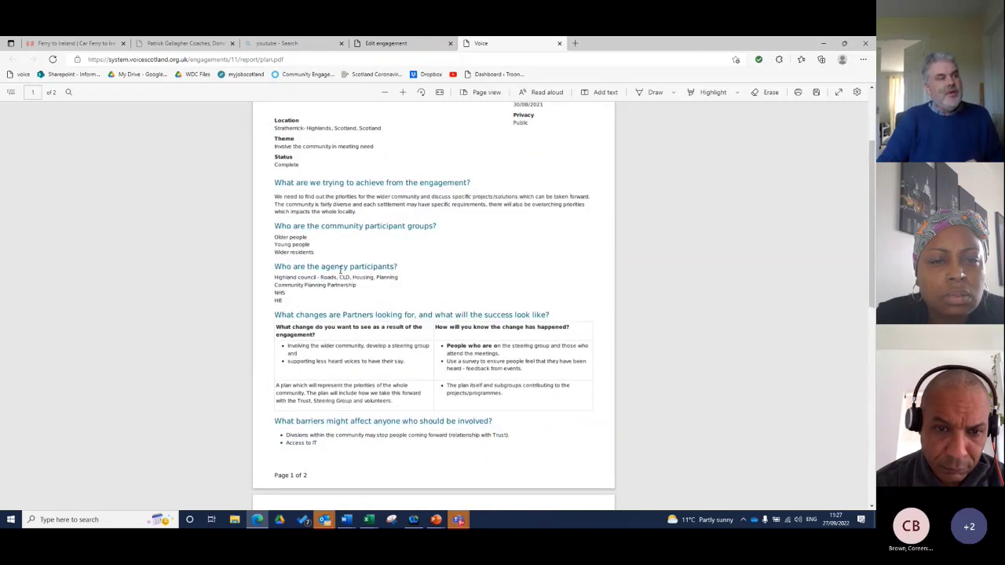
scroll(340, 270, down, 5)
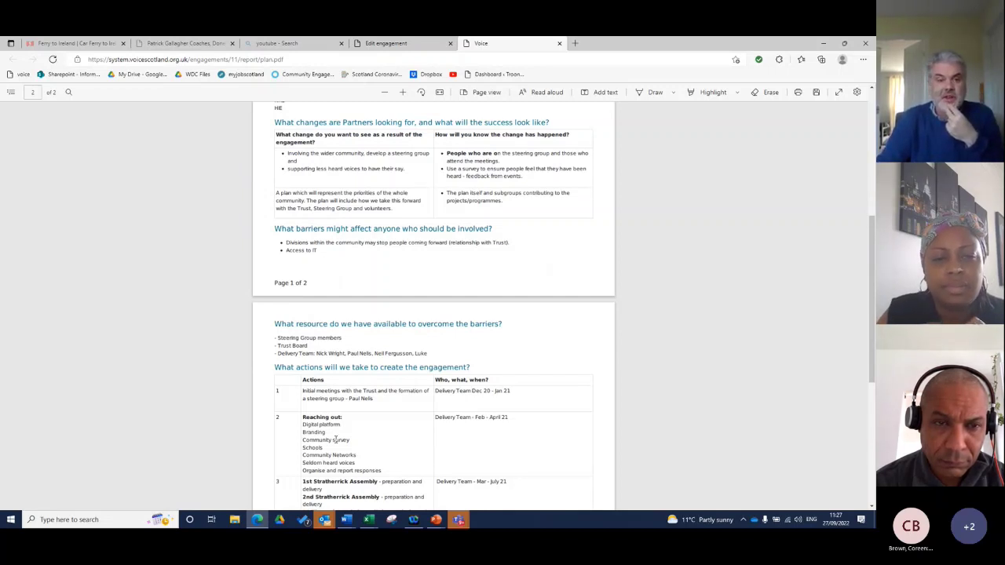
scroll(336, 441, down, 2)
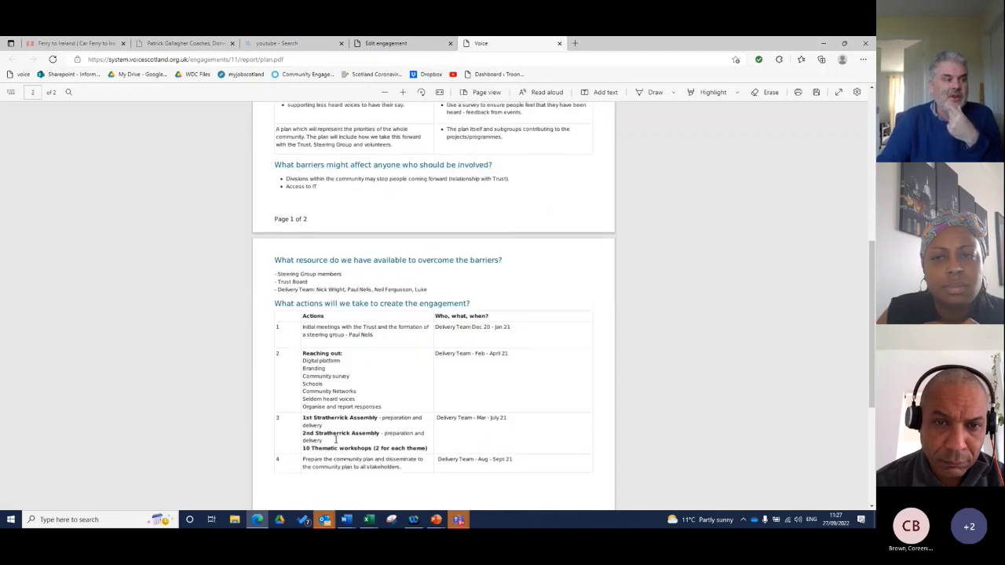
scroll(336, 441, down, 5)
scroll(336, 439, up, 15)
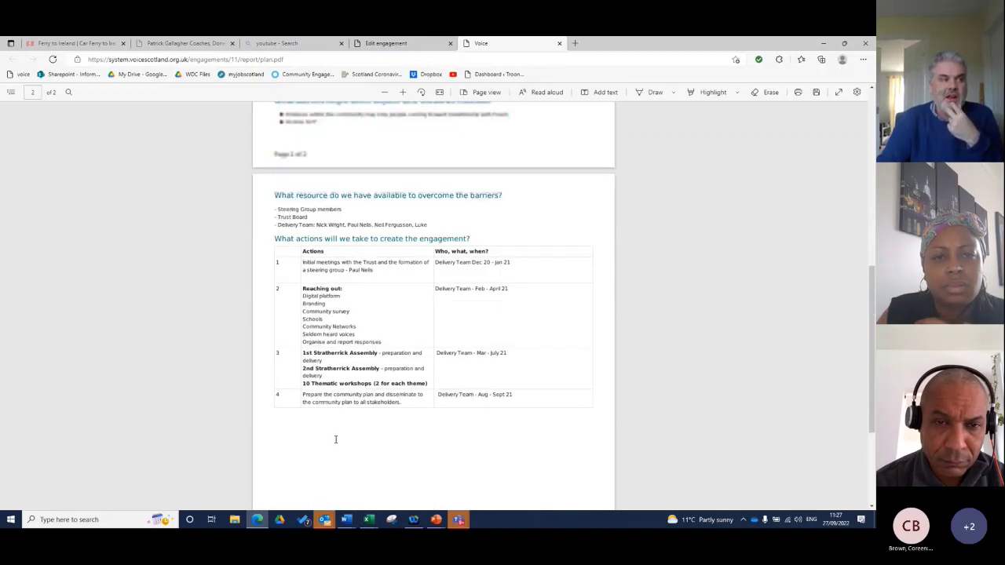
scroll(335, 439, up, 2)
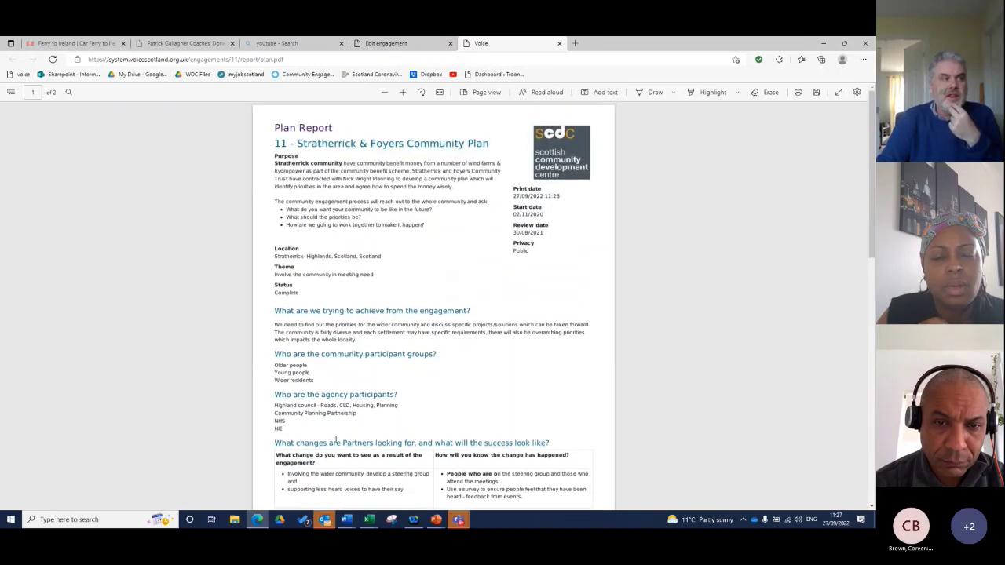
scroll(336, 441, up, 1)
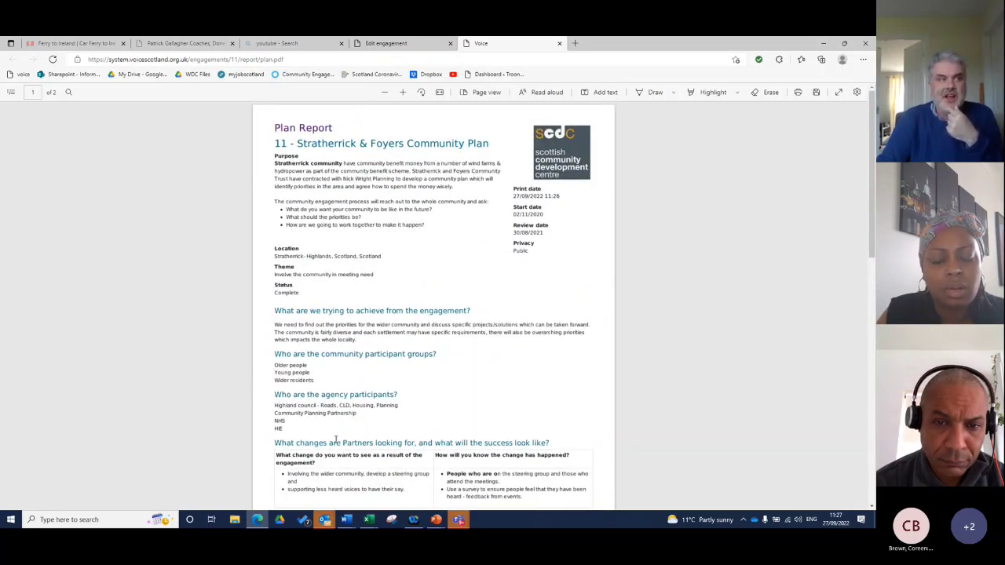
click(559, 43)
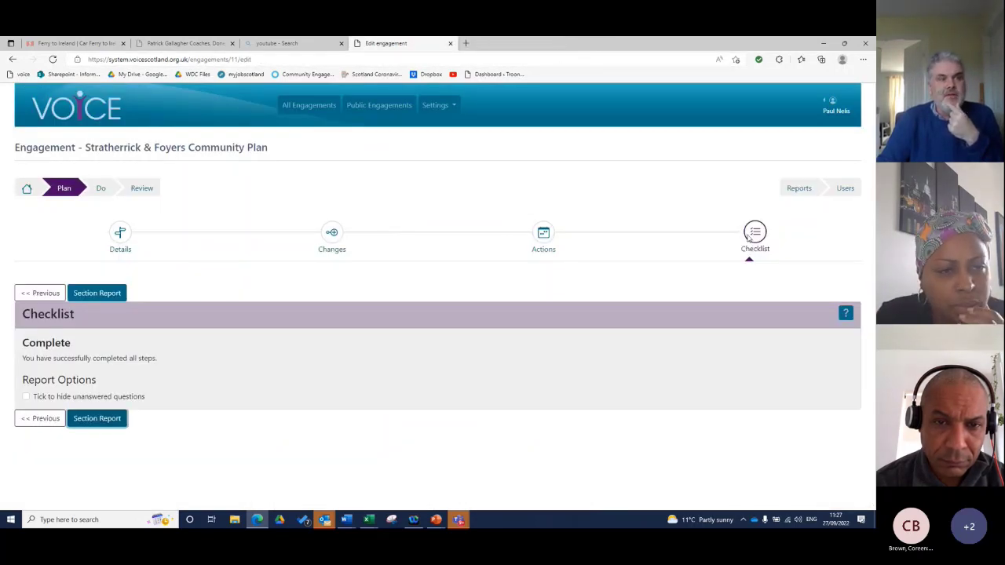
- Open the engagement's user list and add a new user row, ready for entering the name
click(845, 189)
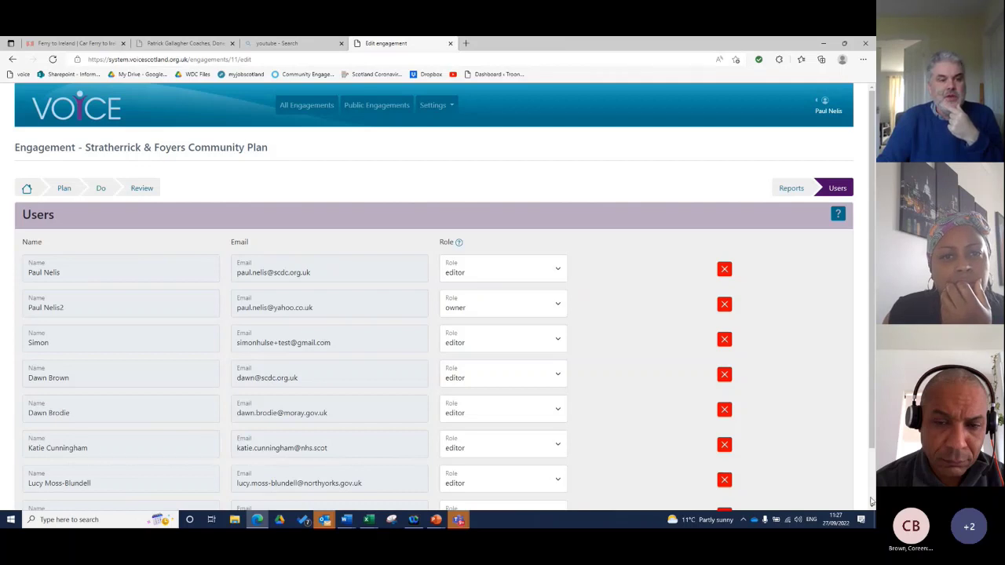
scroll(864, 502, down, 1)
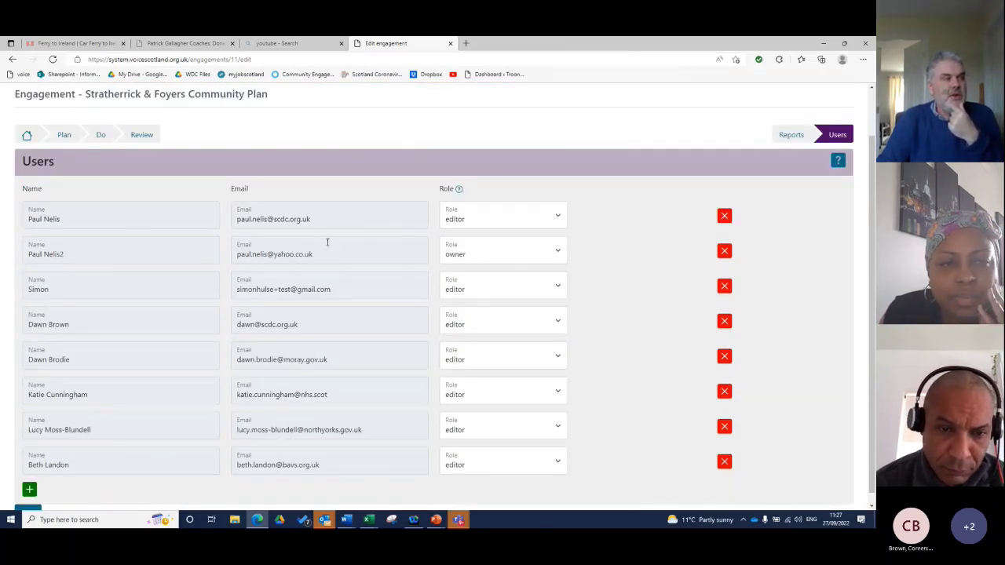
scroll(566, 436, down, 1)
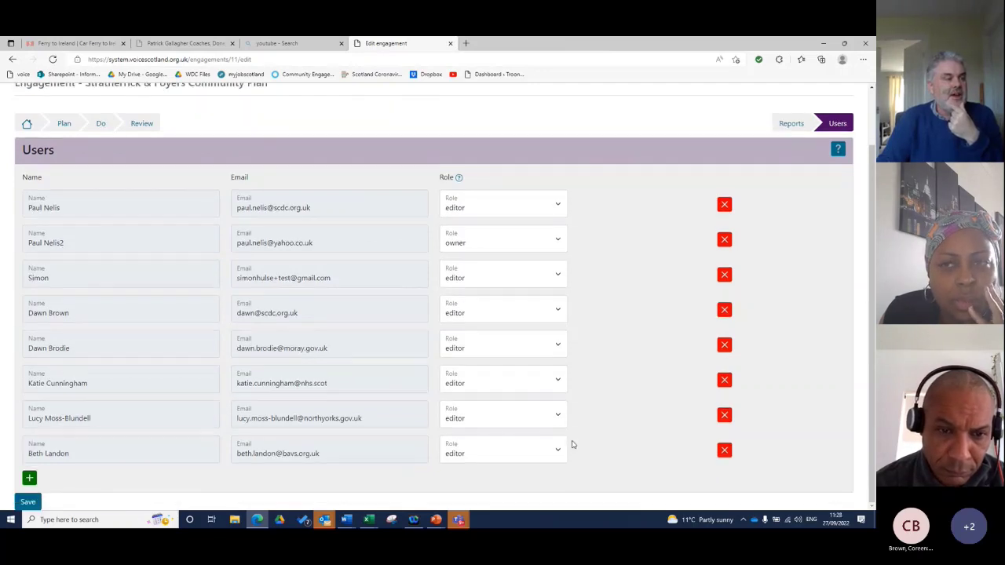
click(29, 478)
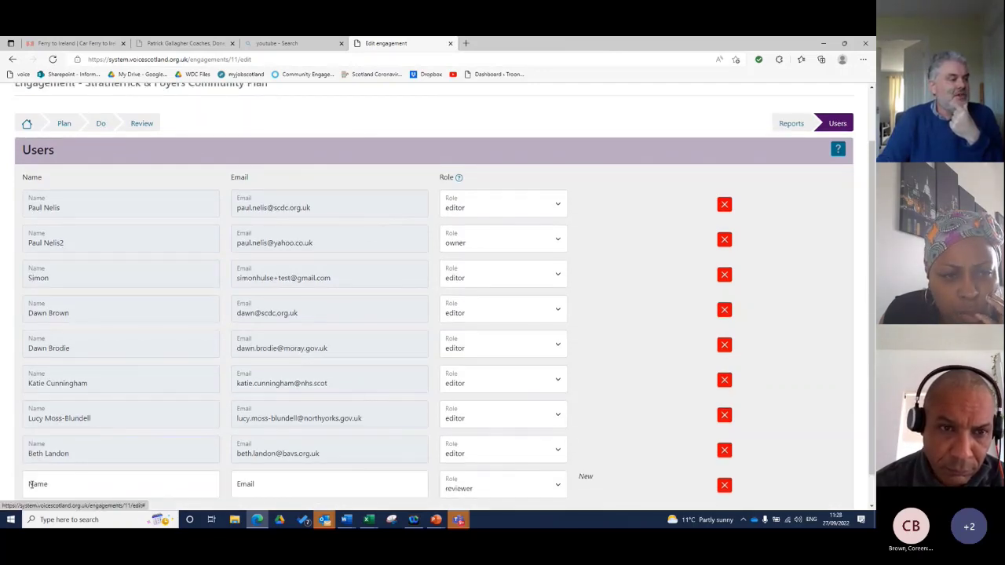
click(70, 483)
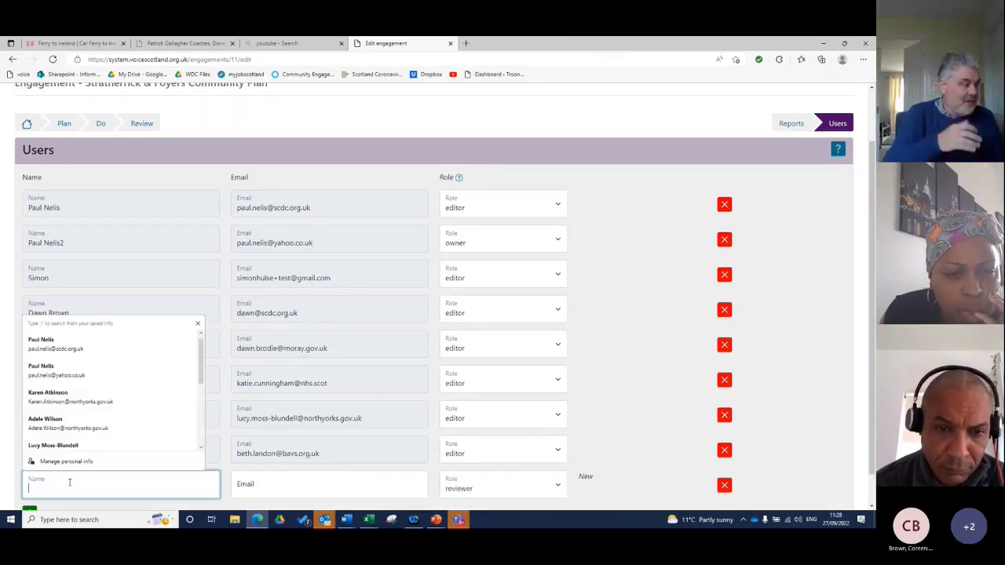